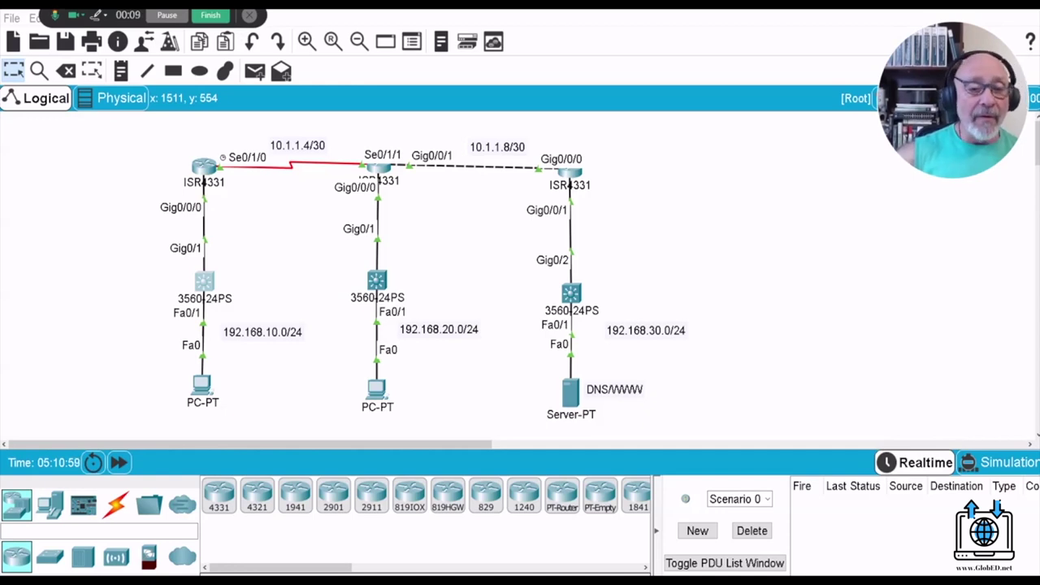
Open MLSW1's widened CLI and list VLANs with show vlan brief, highlighting VLAN 10 HR on Fa0/1
click(205, 285)
drag(701, 298, 760, 297)
drag(345, 321, 183, 325)
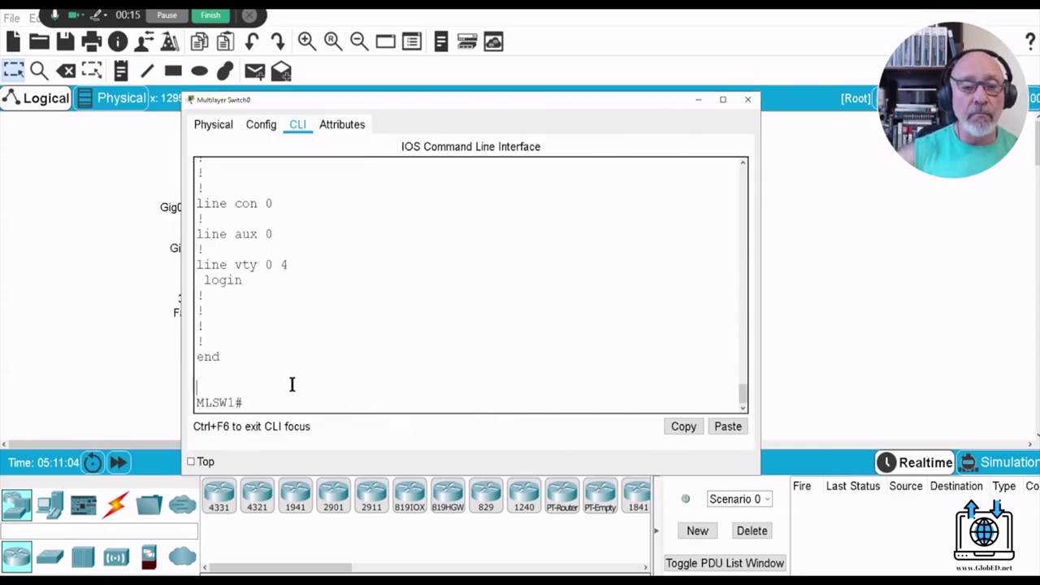
text(SH)
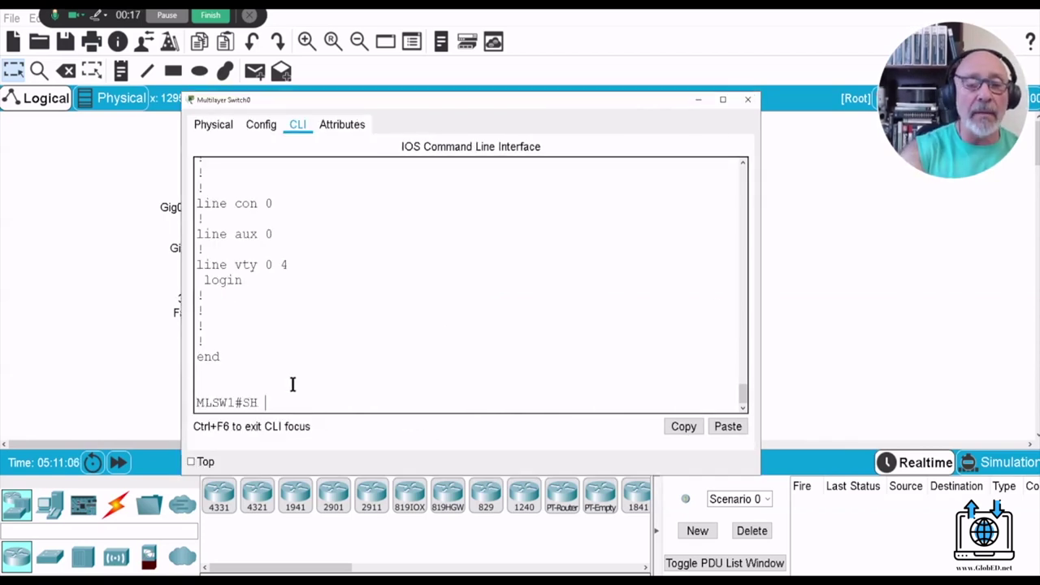
text( VLAN BRIE)
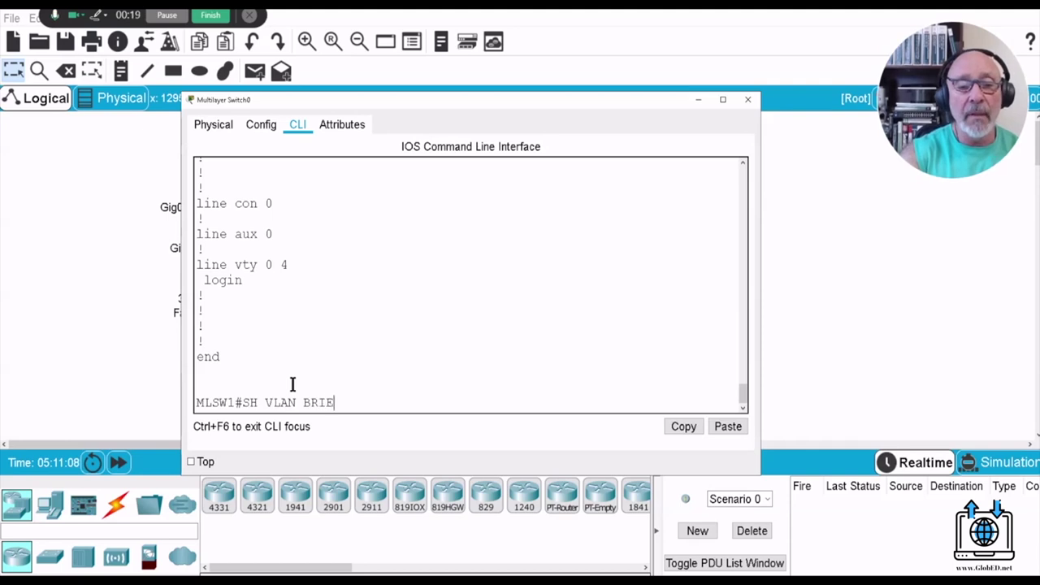
text(F)
key(Return)
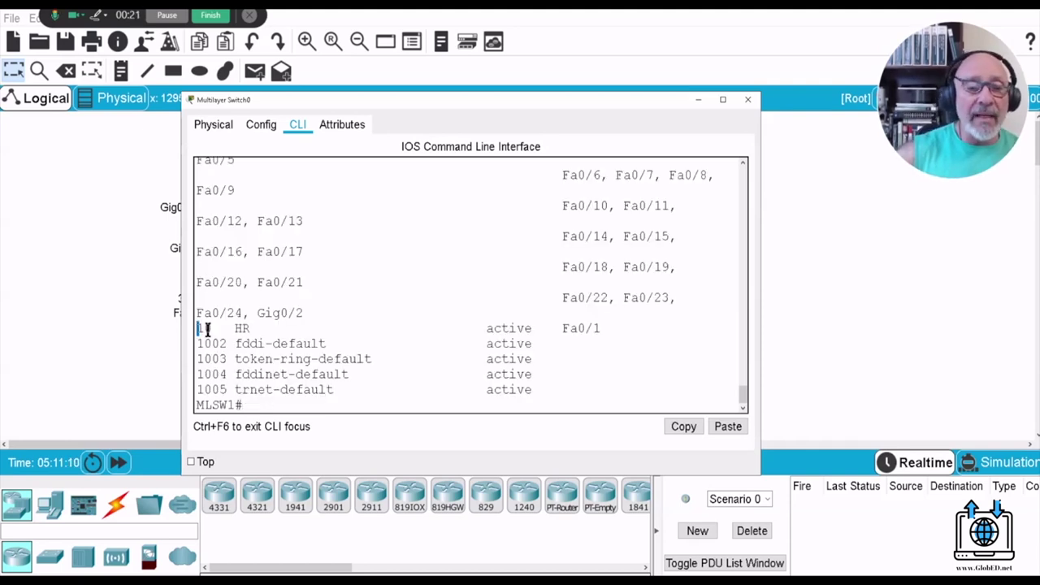
mouse_move(197, 327)
mouse_down()
mouse_move(573, 340)
mouse_move(603, 328)
mouse_up()
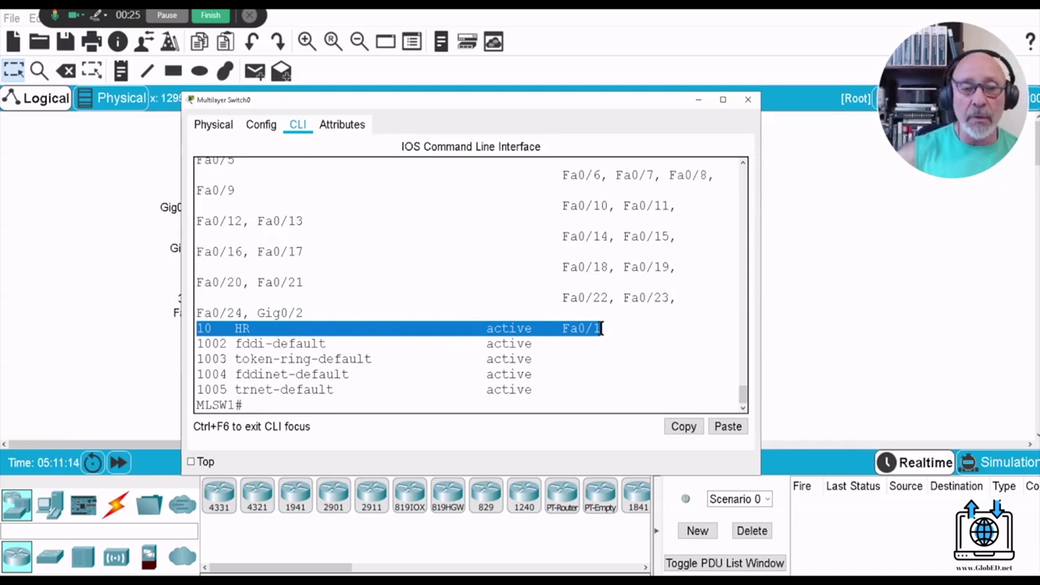
click(378, 390)
Review MLSW1's startup configuration with sh start, then move the window lower
text(sh start)
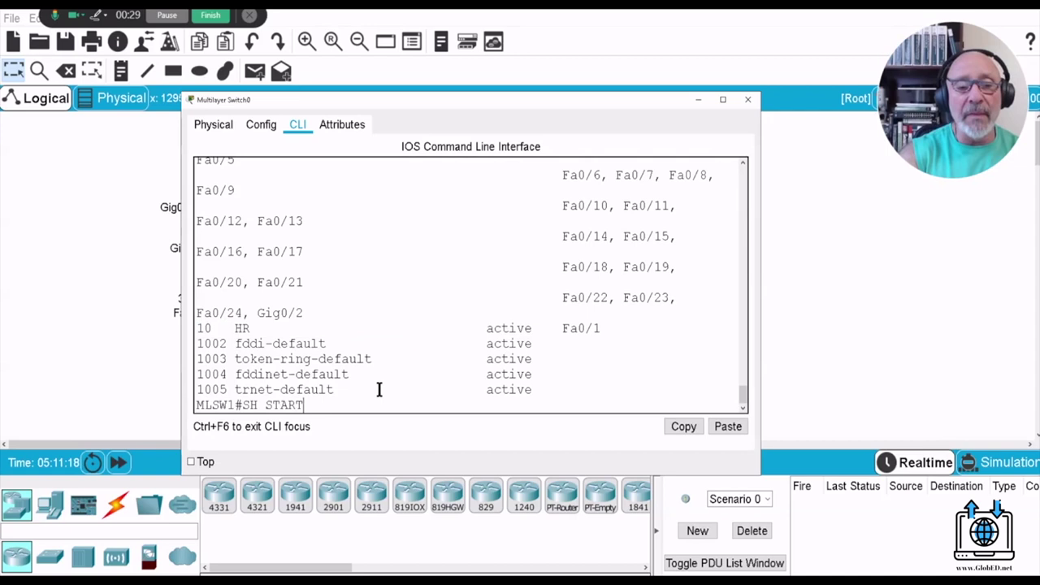
key(Return)
key(space)
key(space)
key(space)
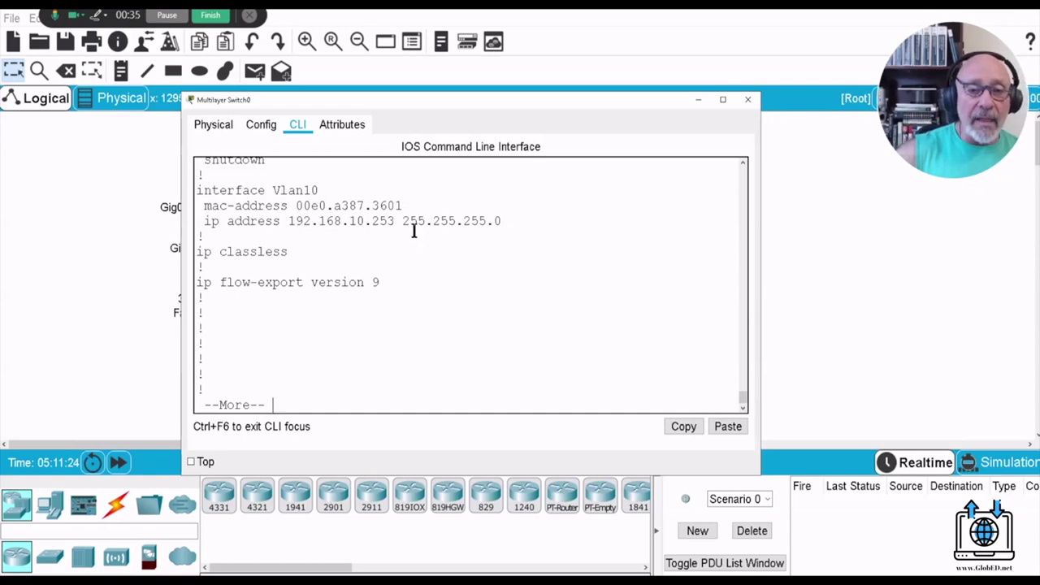
scroll(457, 239, up, 2)
scroll(458, 239, up, 6)
scroll(457, 239, up, 7)
scroll(458, 239, up, 4)
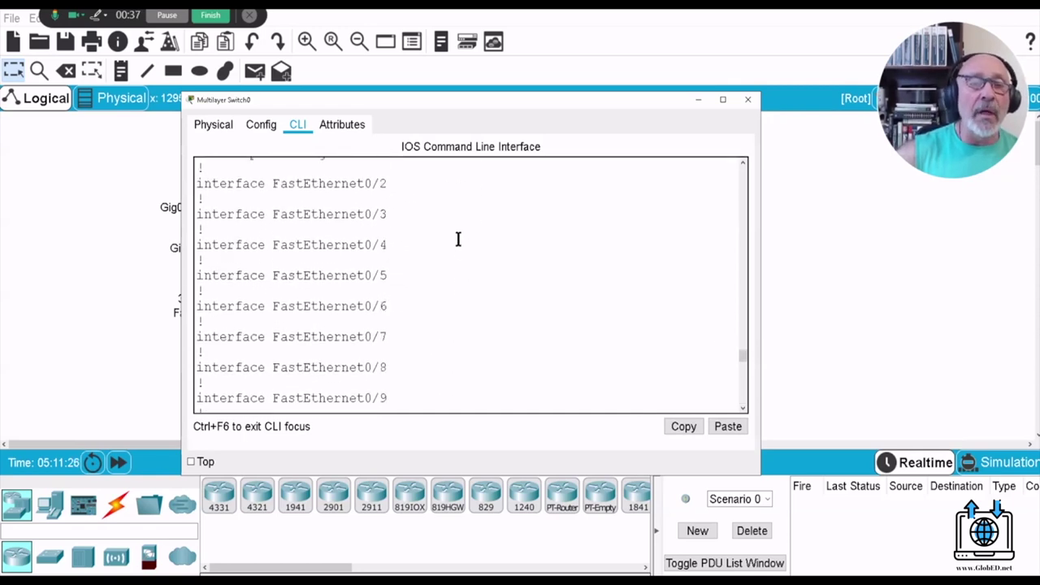
scroll(458, 239, up, 2)
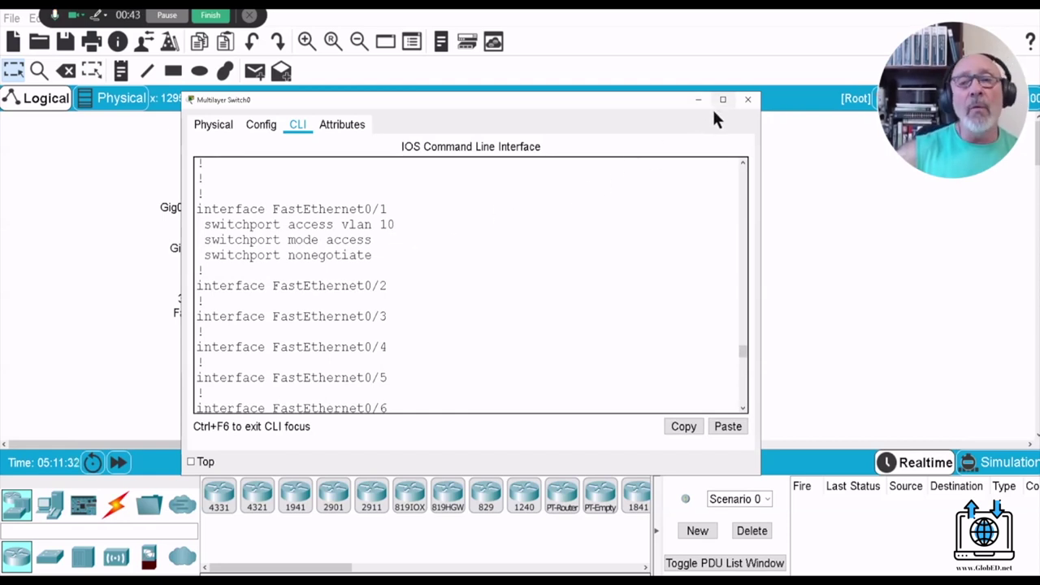
drag(567, 106, 508, 202)
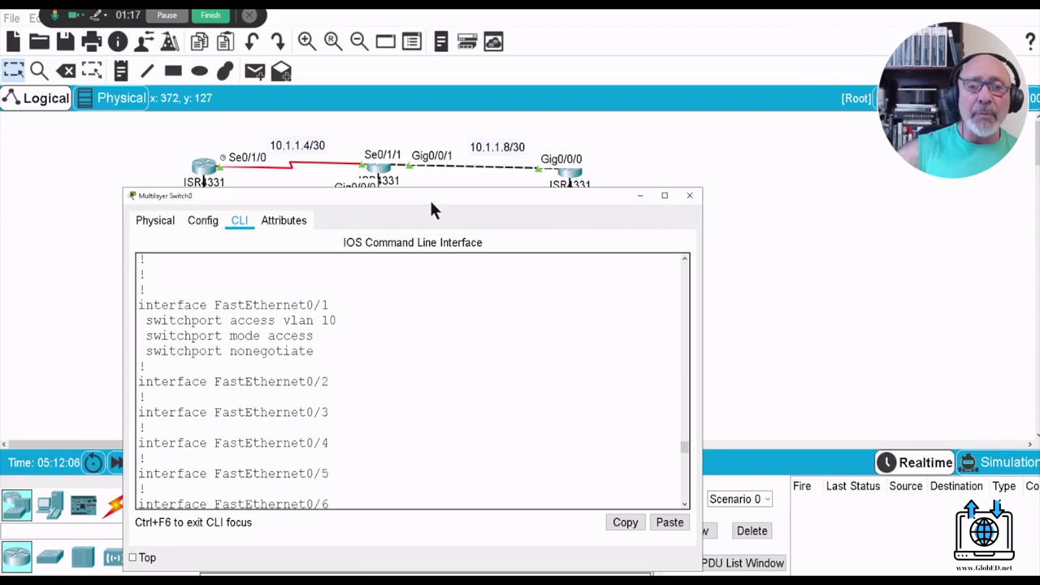
Reposition and widen the switch window and page to the end of the configuration listing
drag(430, 198, 380, 90)
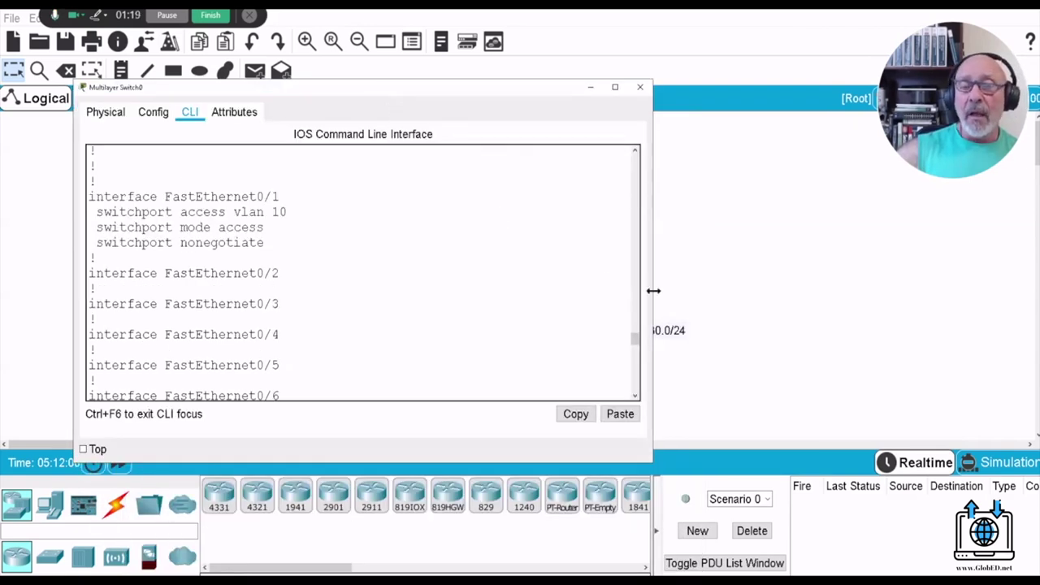
drag(653, 290, 775, 284)
key(space)
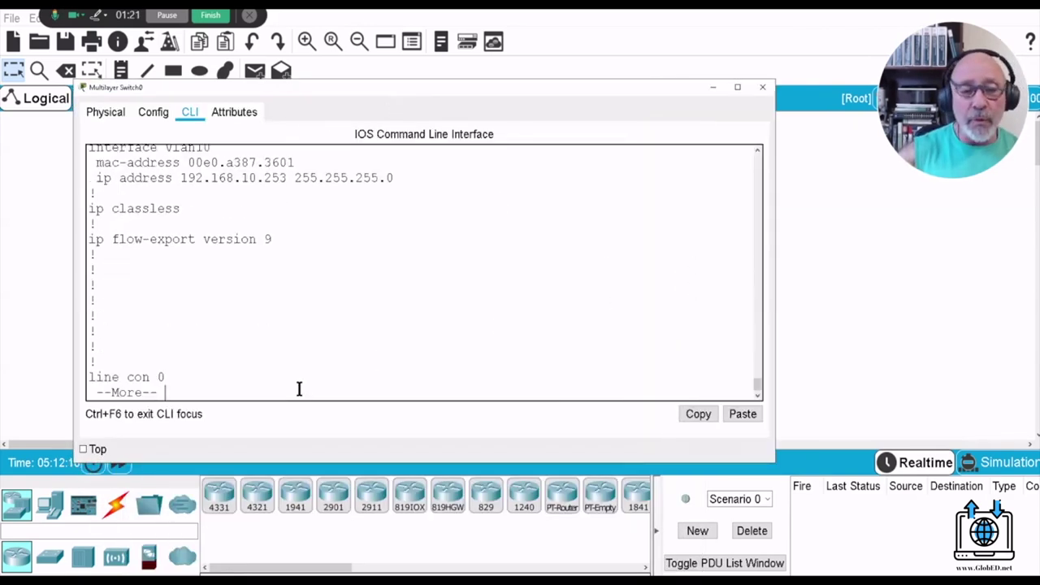
key(Return)
key(Return)
key(Return)
key(space)
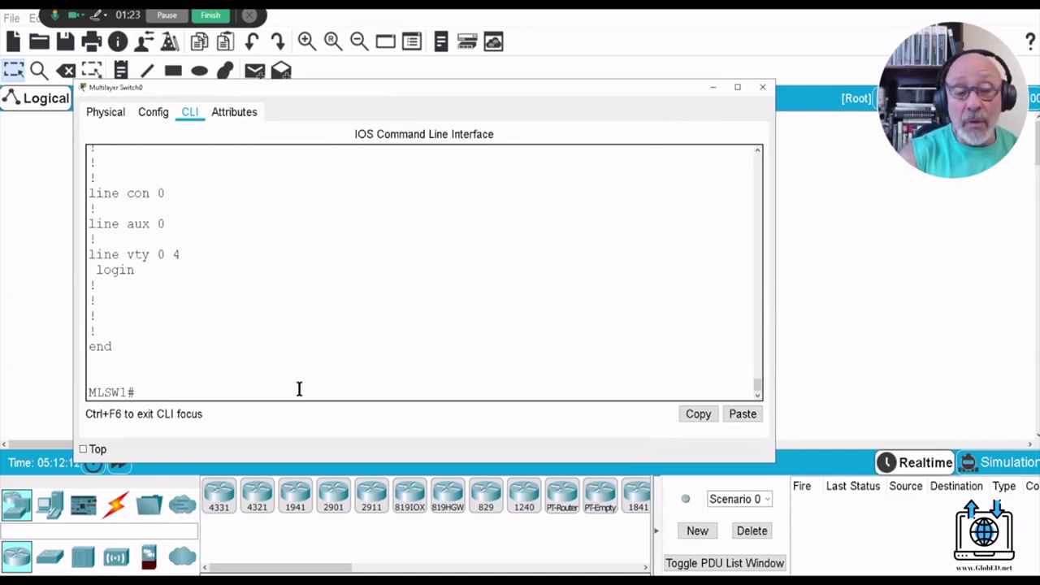
Set a password on VTY lines 0–15, require login, and save with do wr
text(CONFIG T)
key(Return)
key(Return)
key(Return)
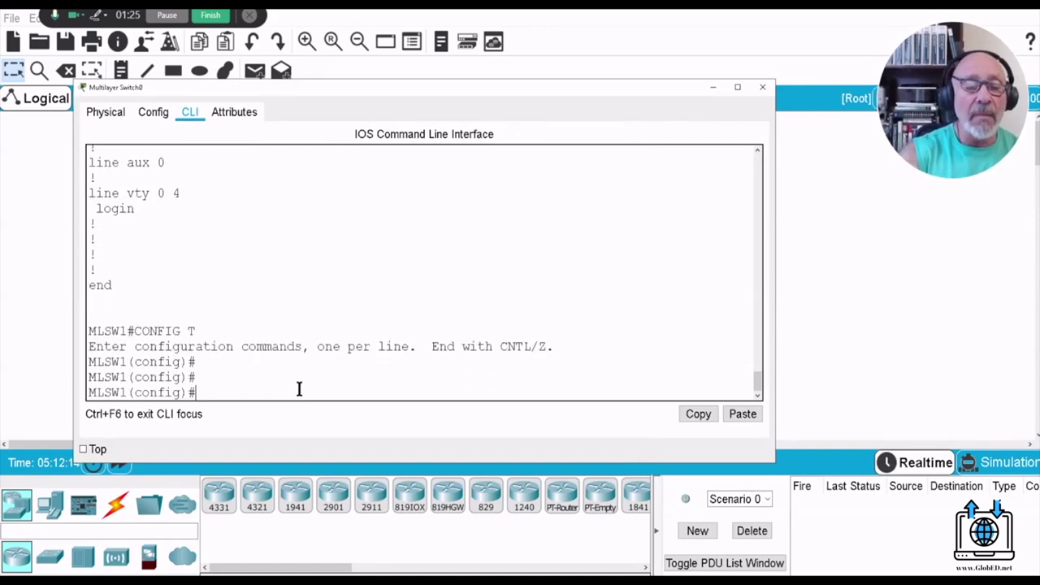
text(LINE VTY )
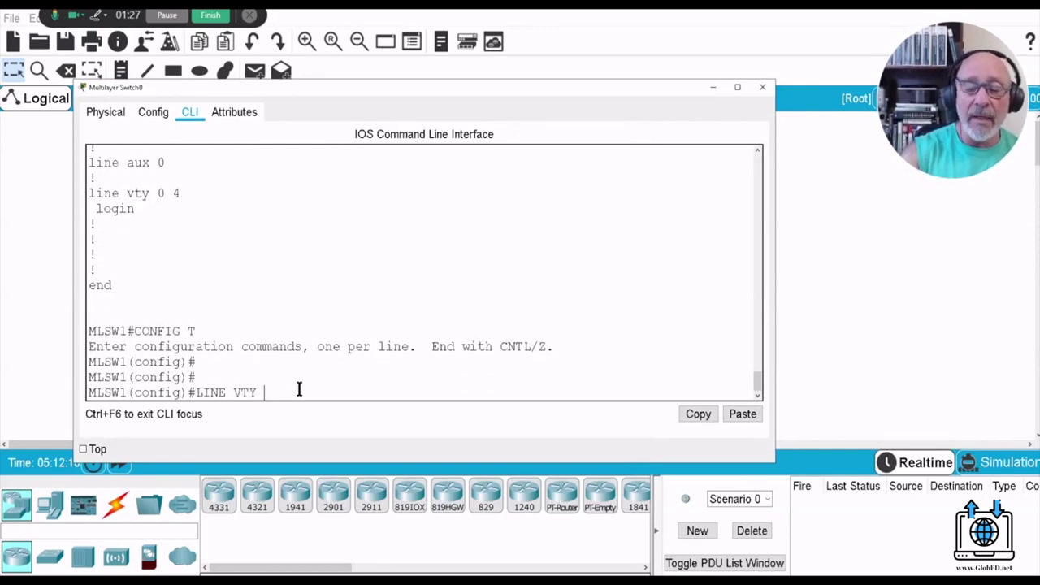
text(0 15)
key(Return)
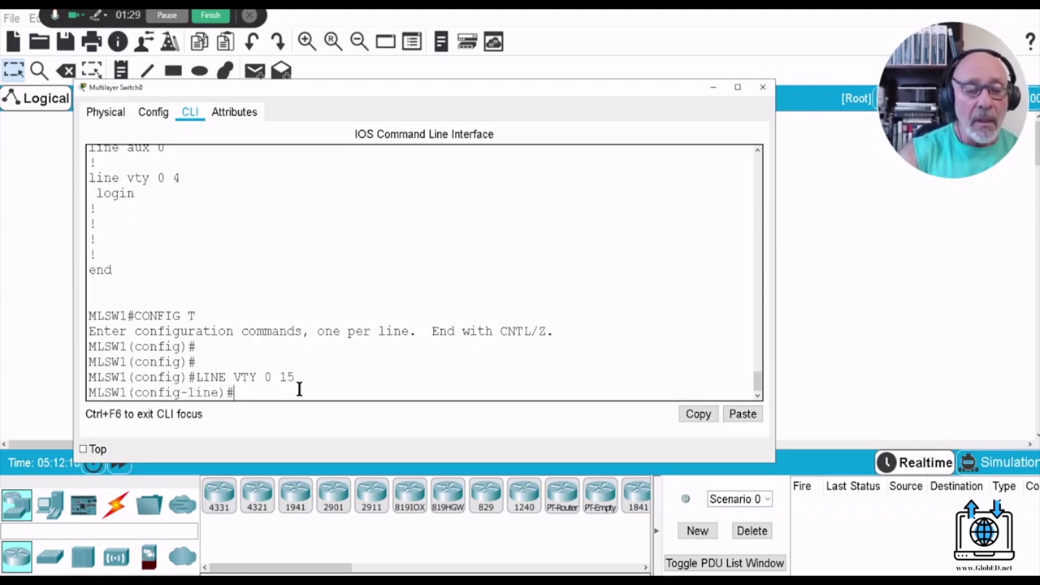
text(PASSWORD CISCO)
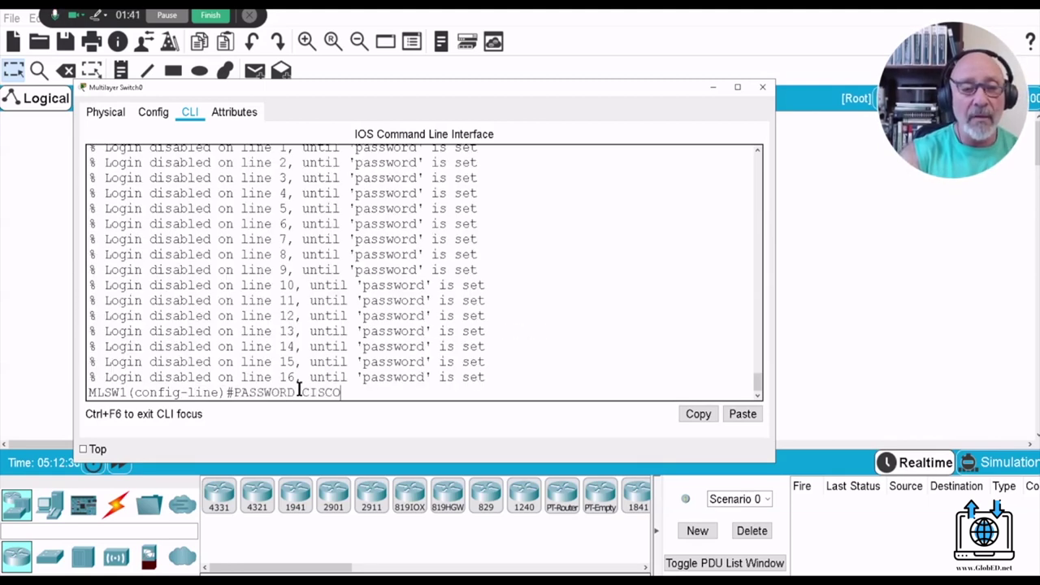
key(Return)
text(LOGIN)
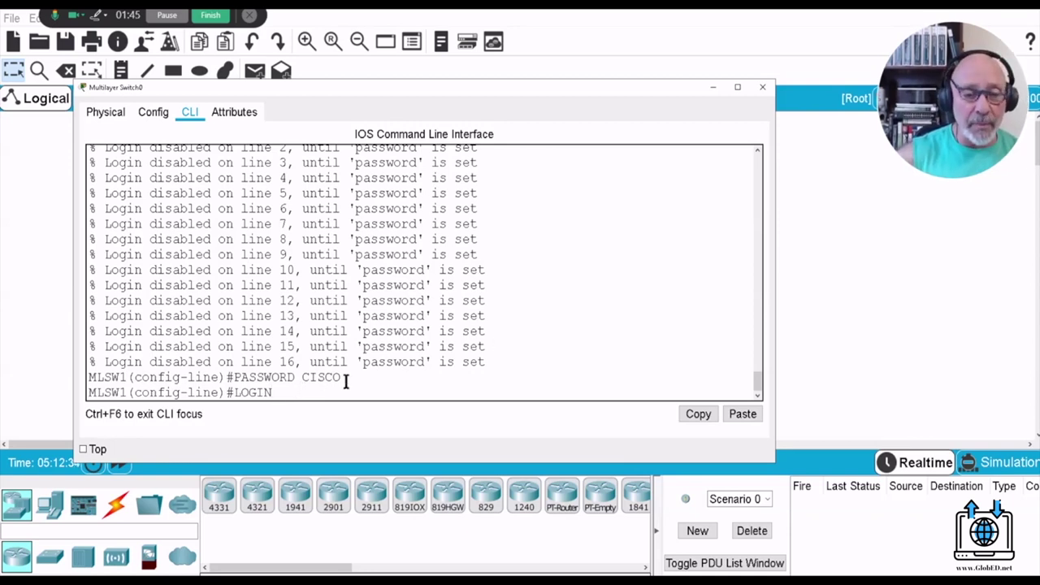
key(Return)
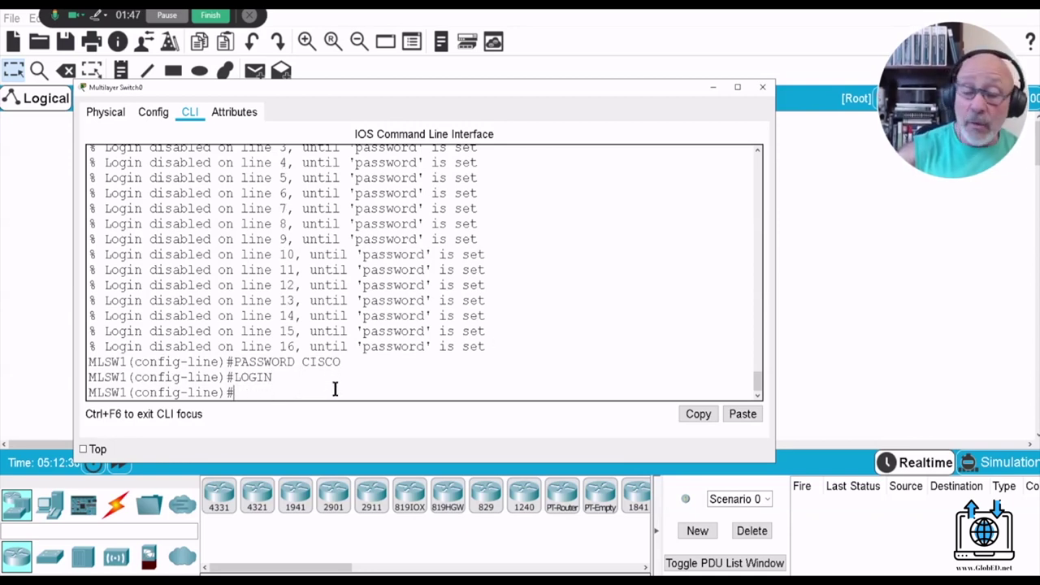
key(Return)
text(OW R)
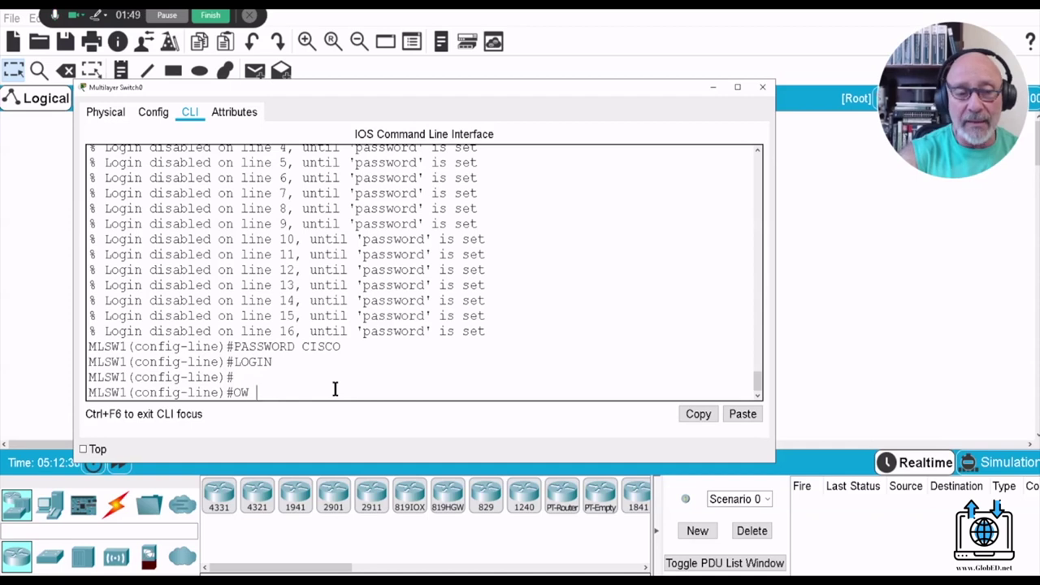
text(DO WR)
key(Return)
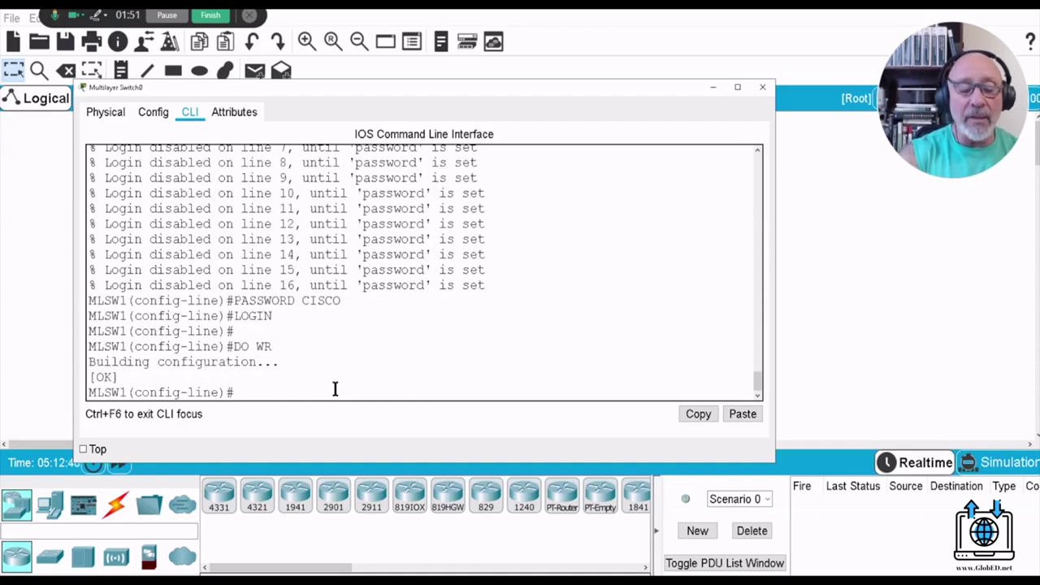
Leave configuration mode and verify the saved startup configuration
key(ctrl+z)
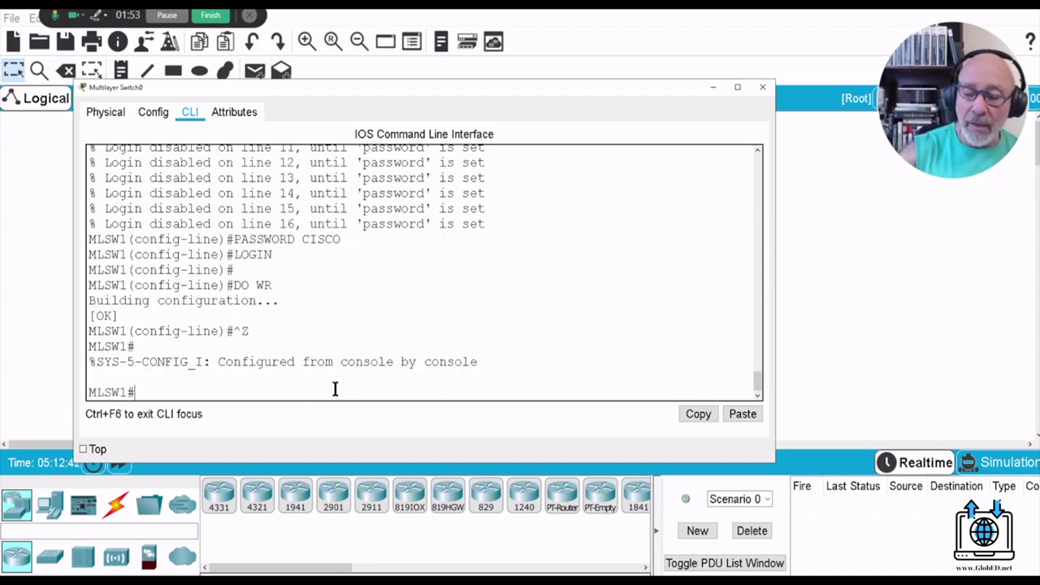
key(Return)
key(Return)
key(Return)
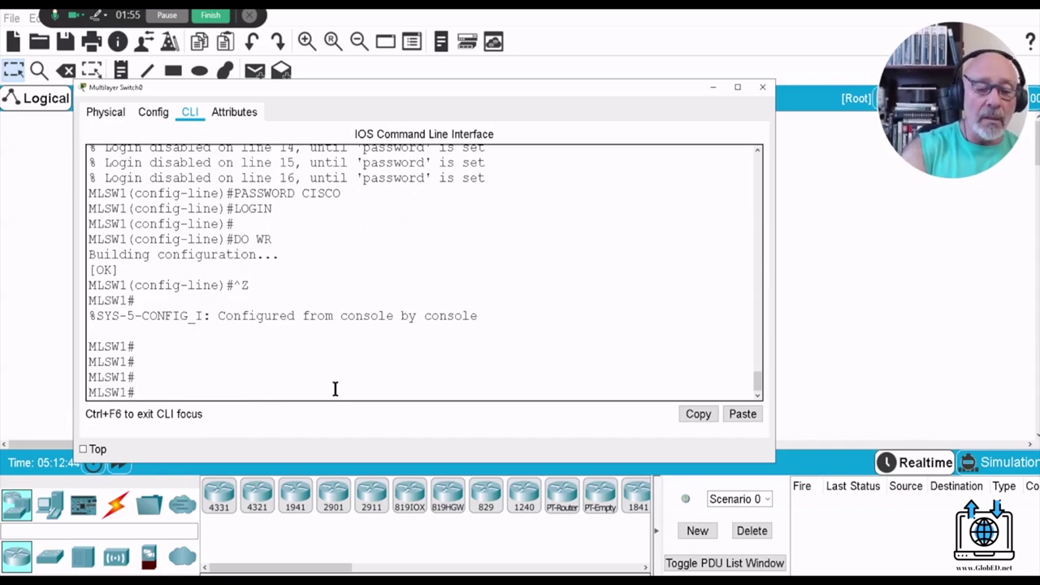
text(SH START)
key(Return)
key(space)
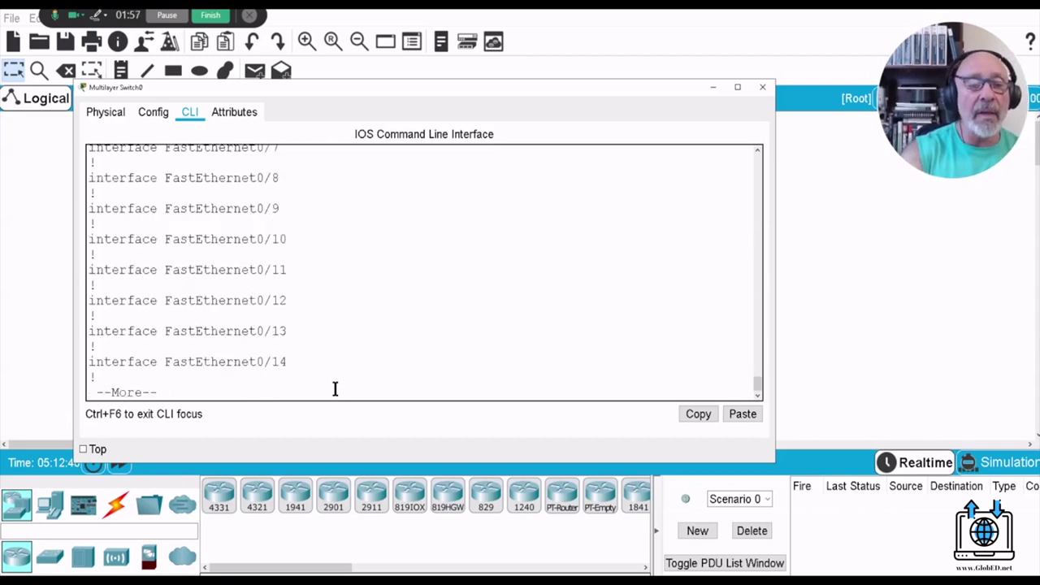
key(space)
key(space)
key(space)
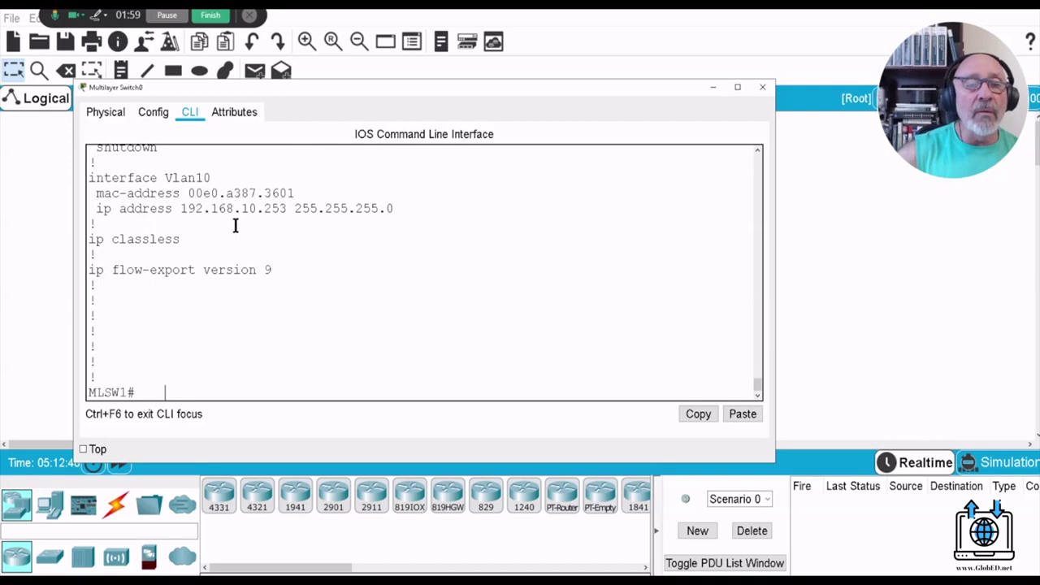
key(space)
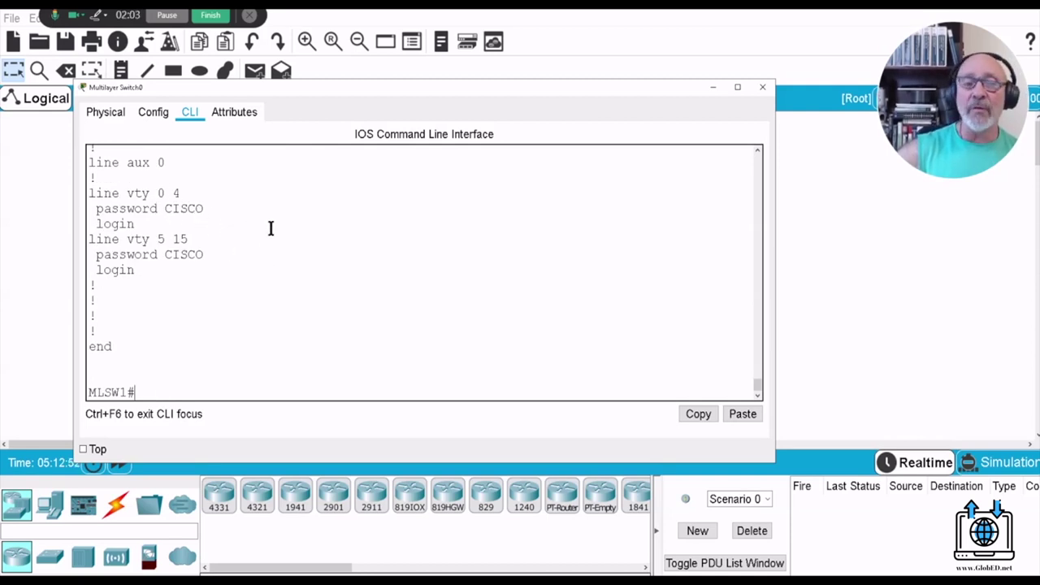
Open PC0's Command Prompt from its desktop applications
click(710, 87)
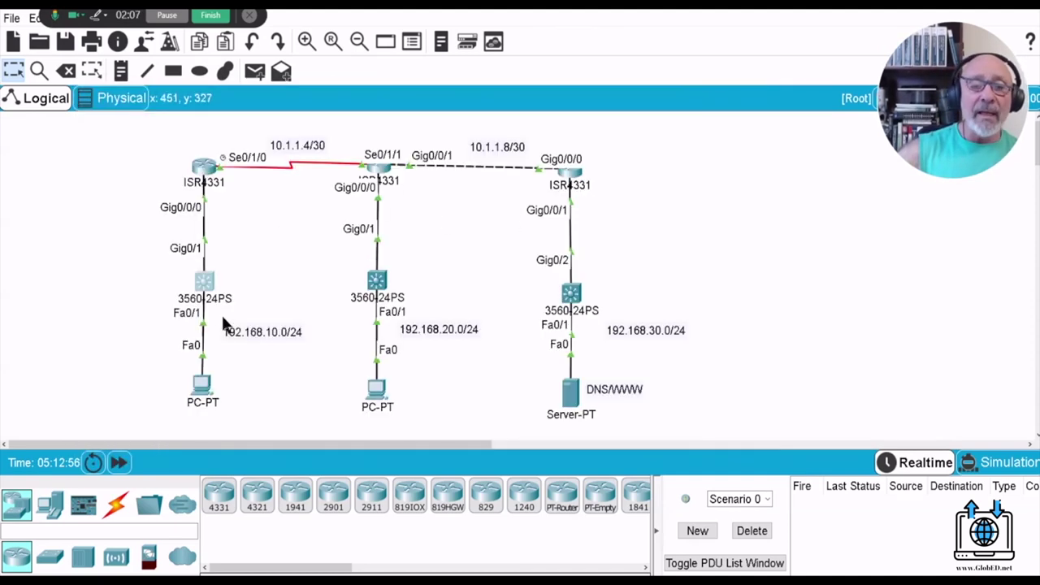
click(204, 390)
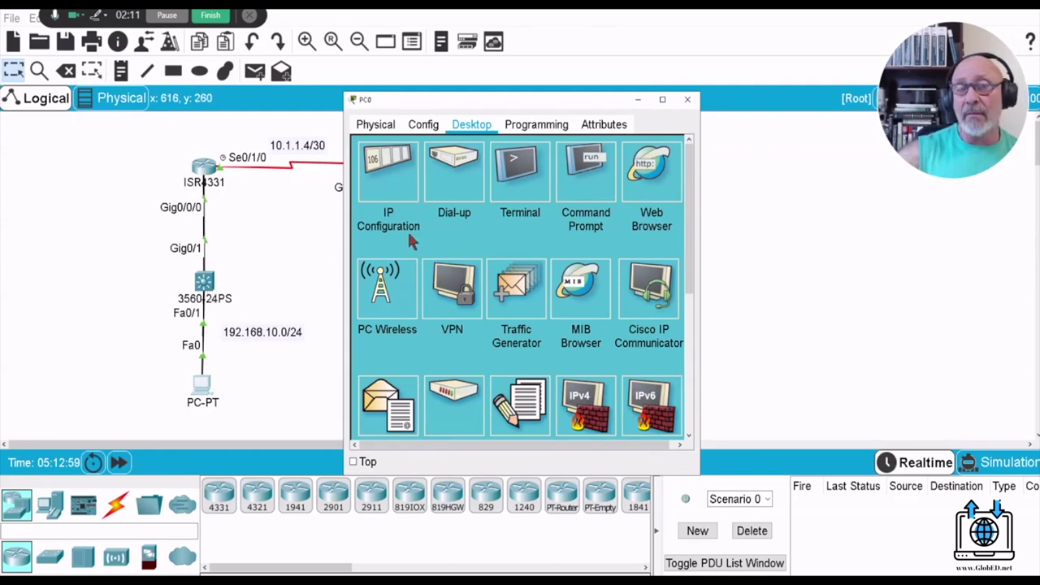
click(589, 167)
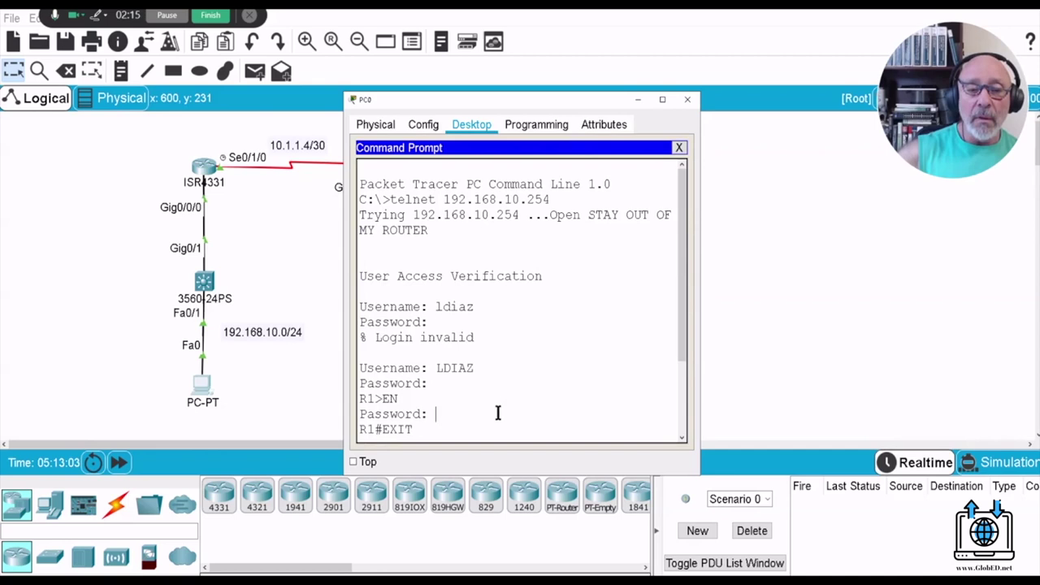
key(Return)
key(Return)
key(Return)
key(Return)
key(Return)
key(Return)
key(Return)
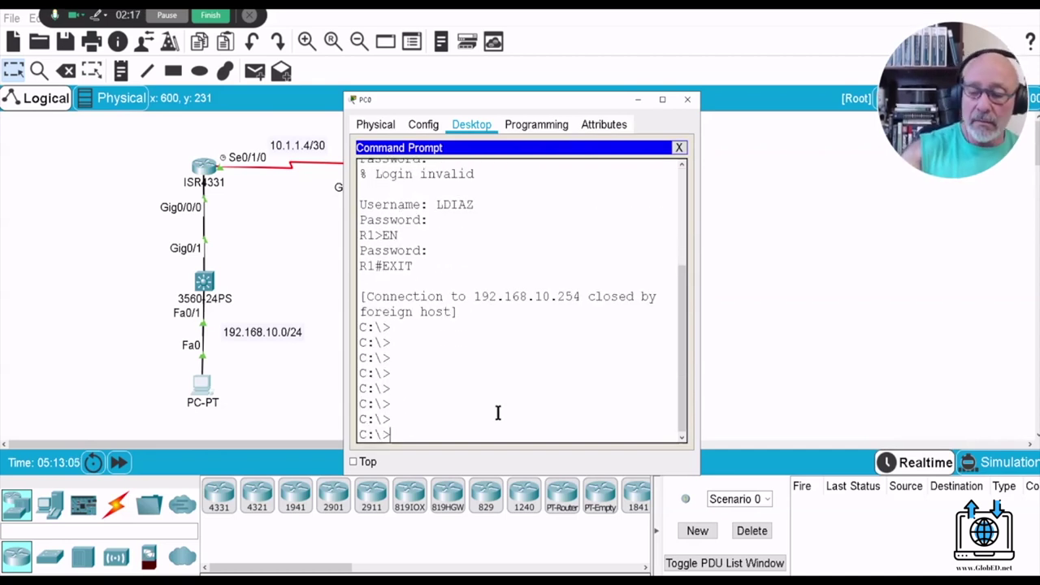
key(Return)
key(Return)
key(Return)
key(Return)
key(Return)
key(Return)
key(Return)
key(Return)
Telnet to 192.168.10.253, log in with the VTY password, and try enable
text(T)
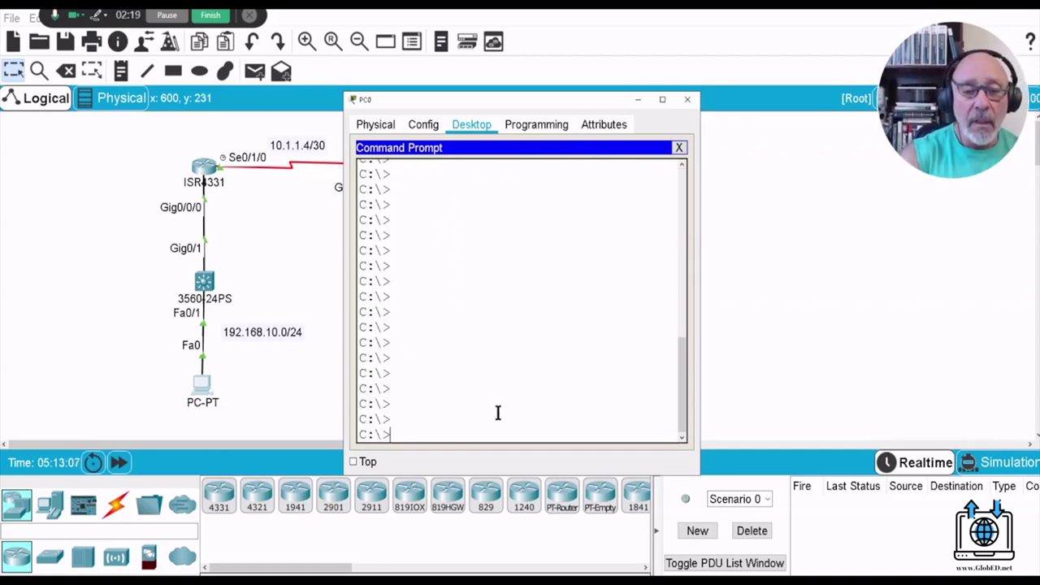
text(ELNE)
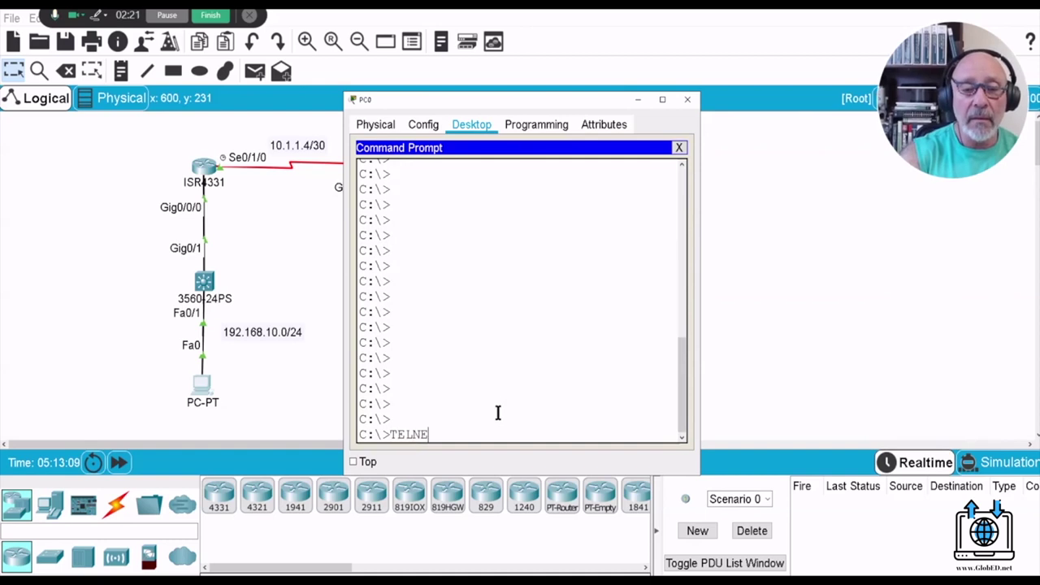
text(T 192.168)
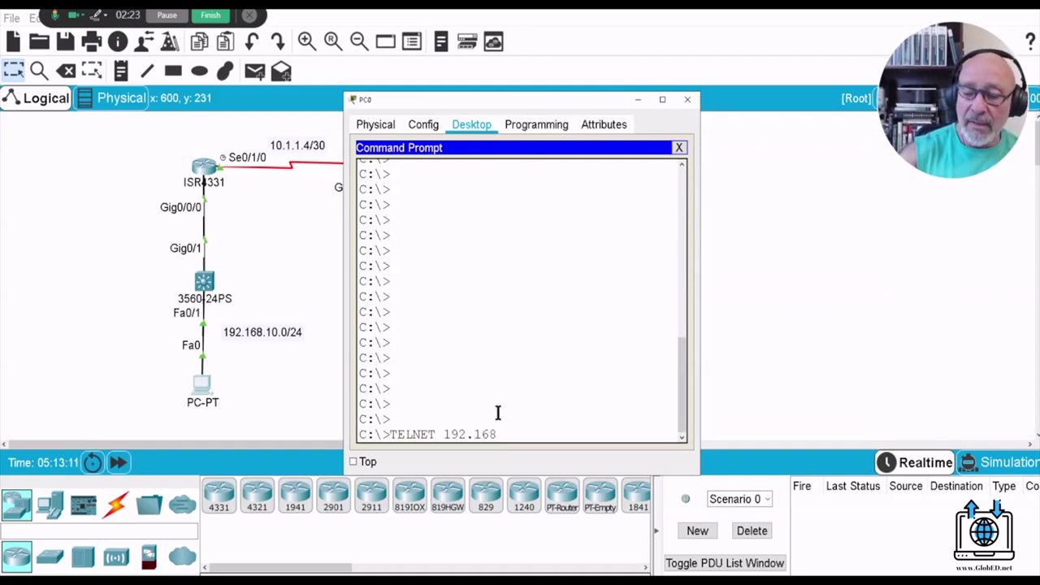
text(.10.253)
key(Return)
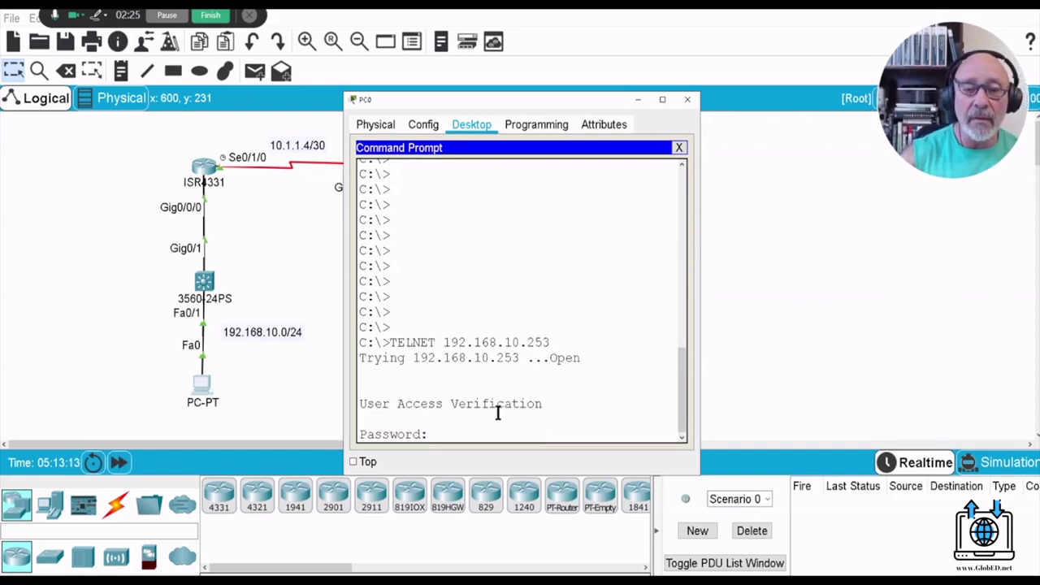
key(Return)
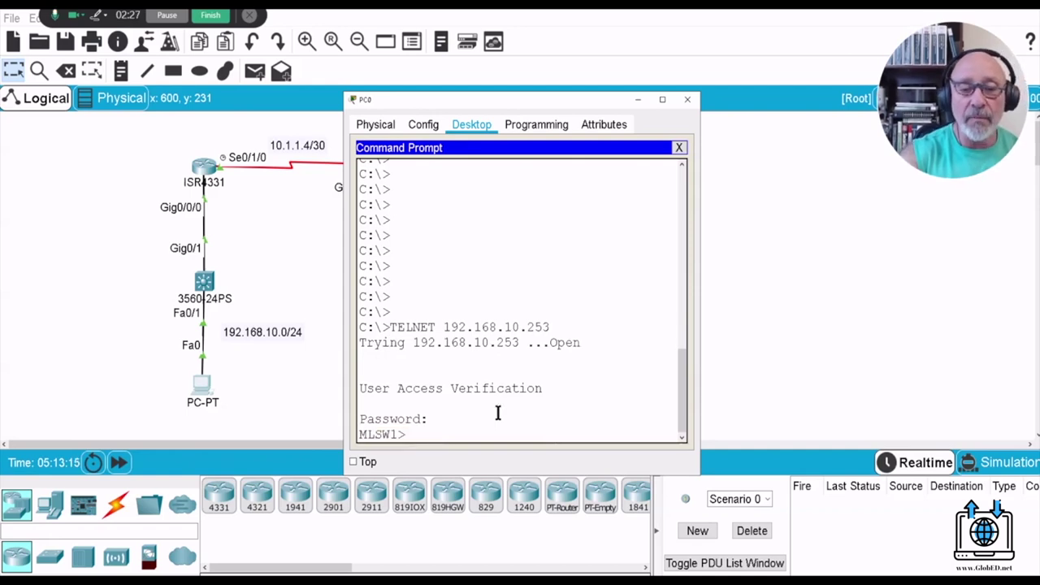
text(ENA)
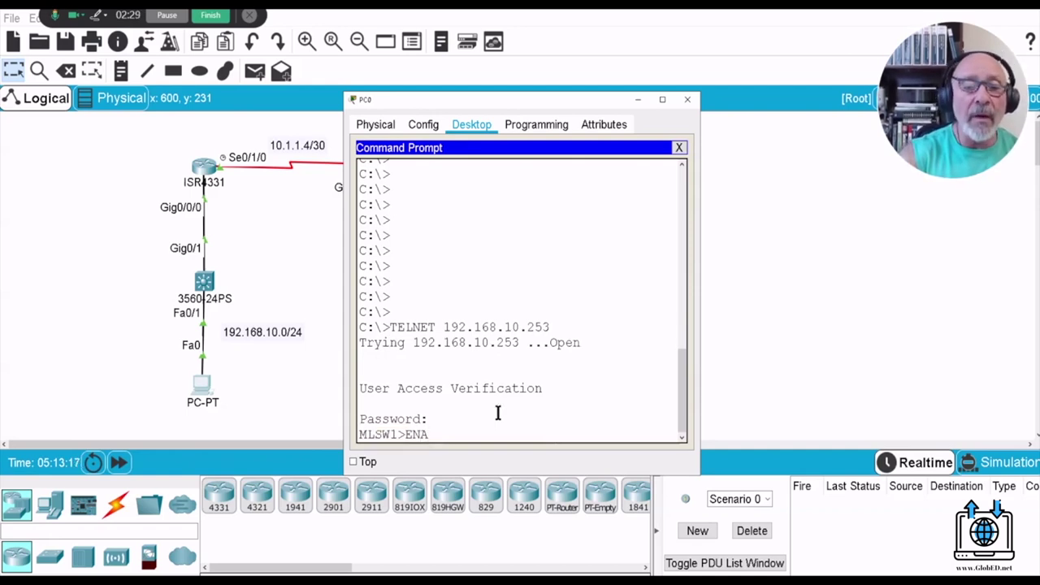
key(Return)
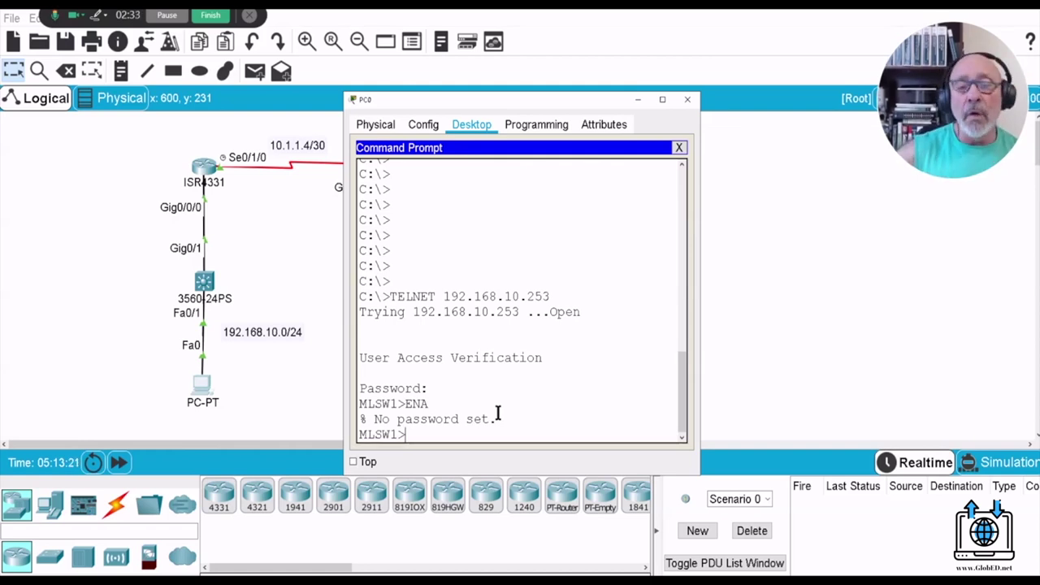
Exit the telnet session and ping the gateway 192.168.10.254 from PC0
text(EXIT)
key(Return)
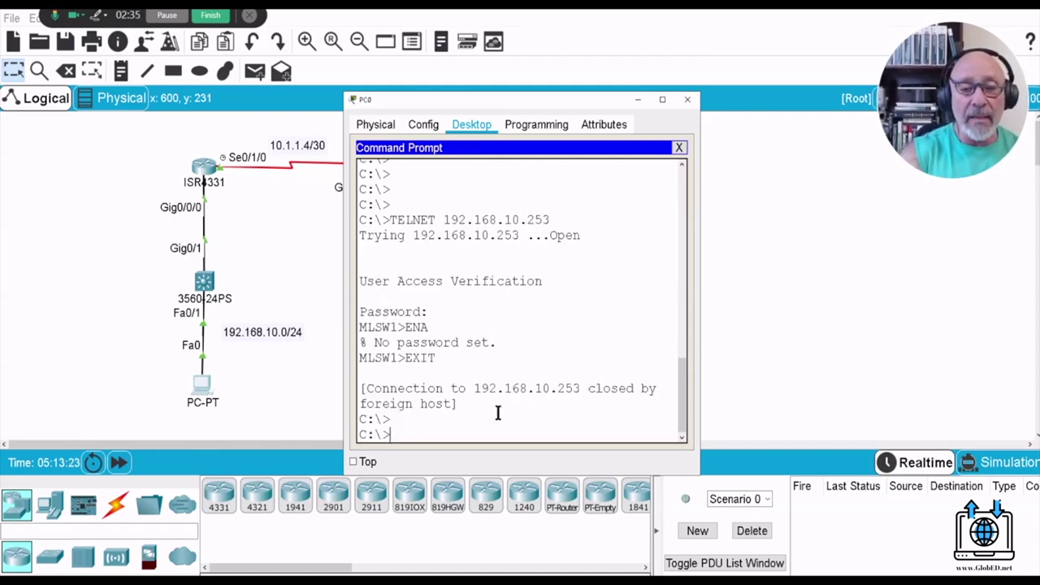
key(Return)
key(Return)
key(Return)
key(Return)
text(PIN)
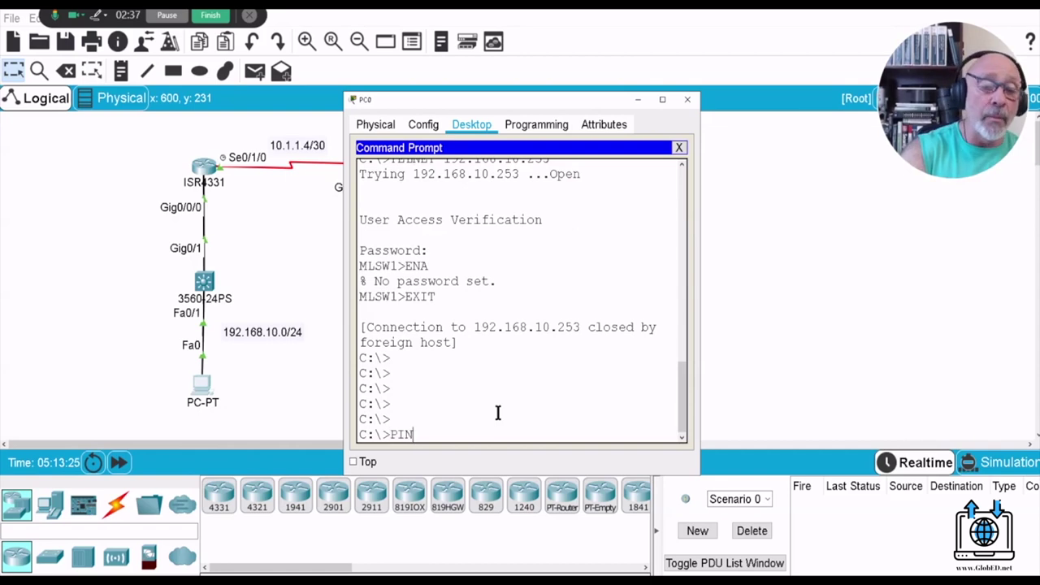
text(G 192.16)
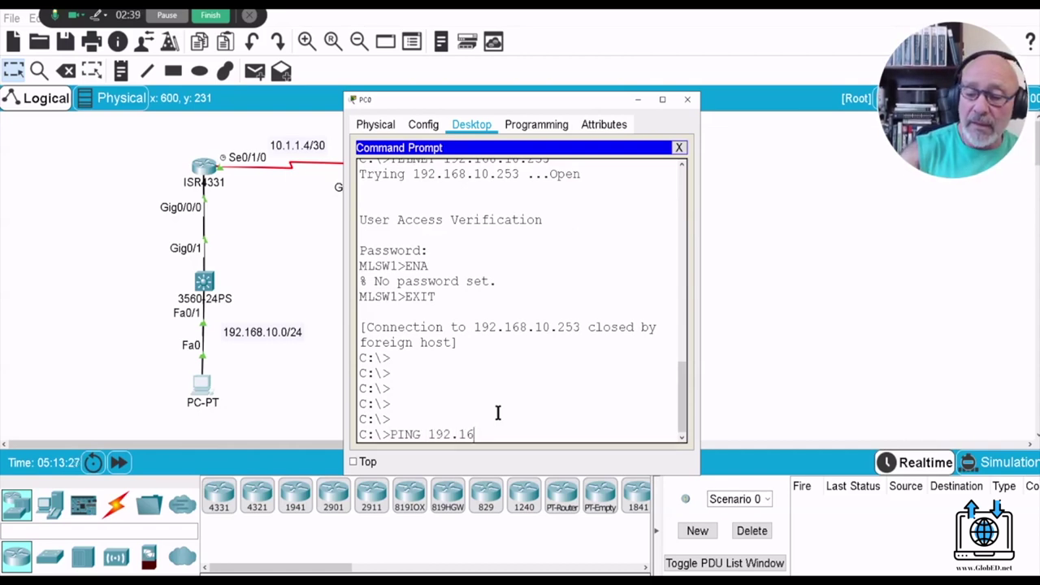
text(8.10.254)
key(Return)
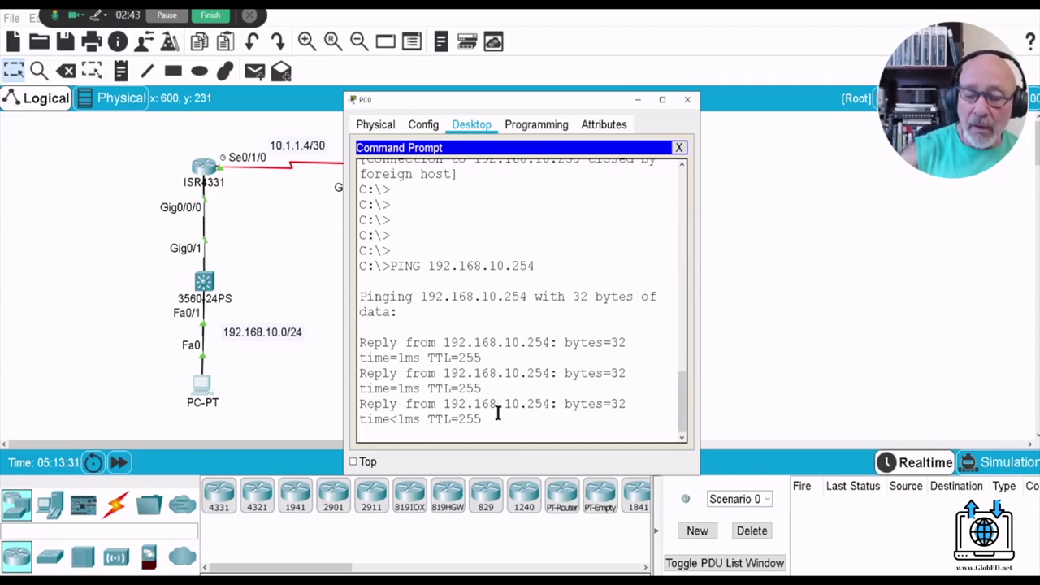
Ping server 192.168.30.1 twice from PC0, then close the Command Prompt
key(Up)
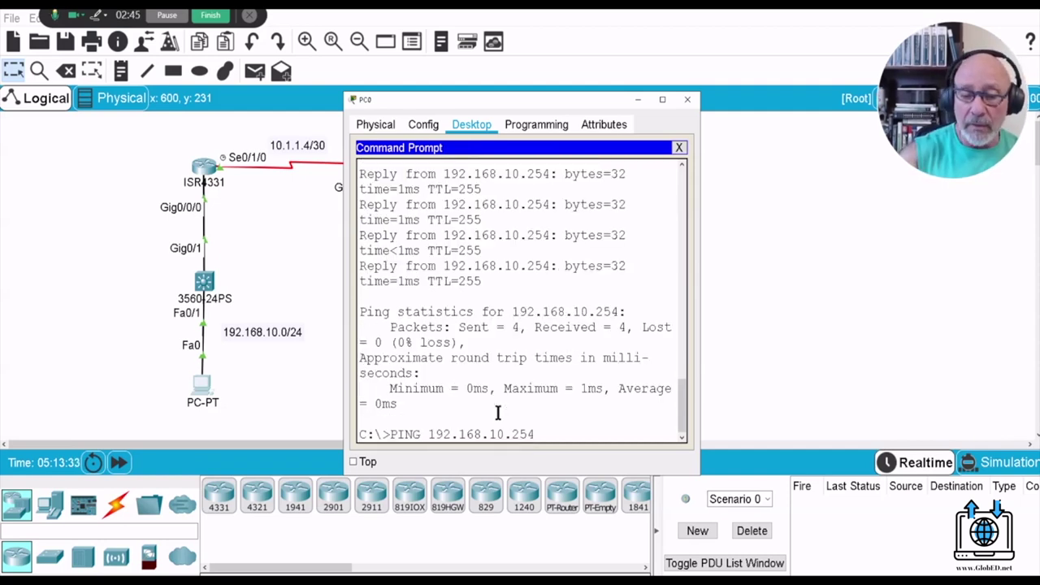
key(BackSpace)
key(BackSpace)
key(BackSpace)
text(0.2)
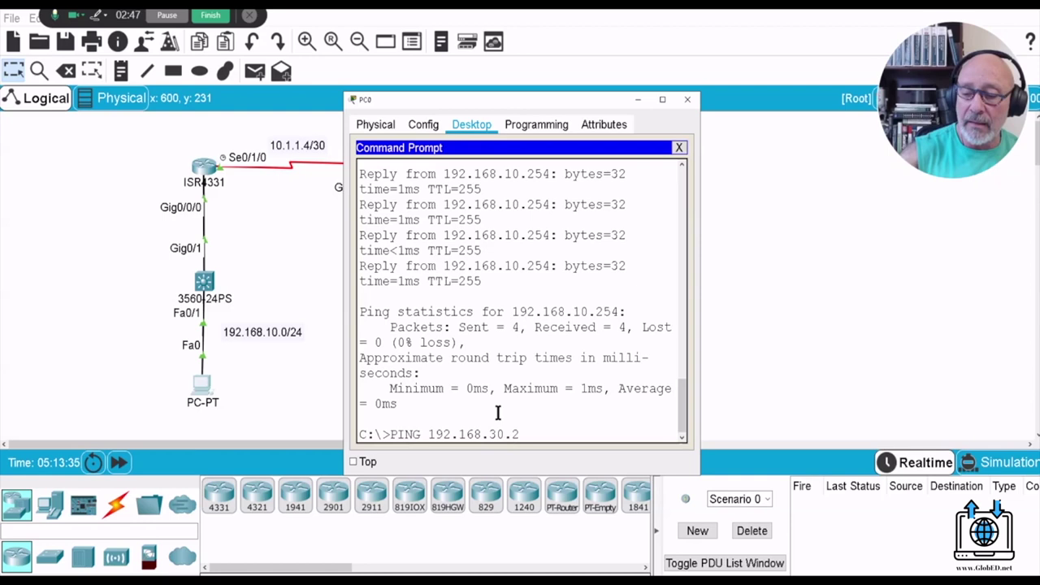
key(BackSpace)
text(1)
key(Return)
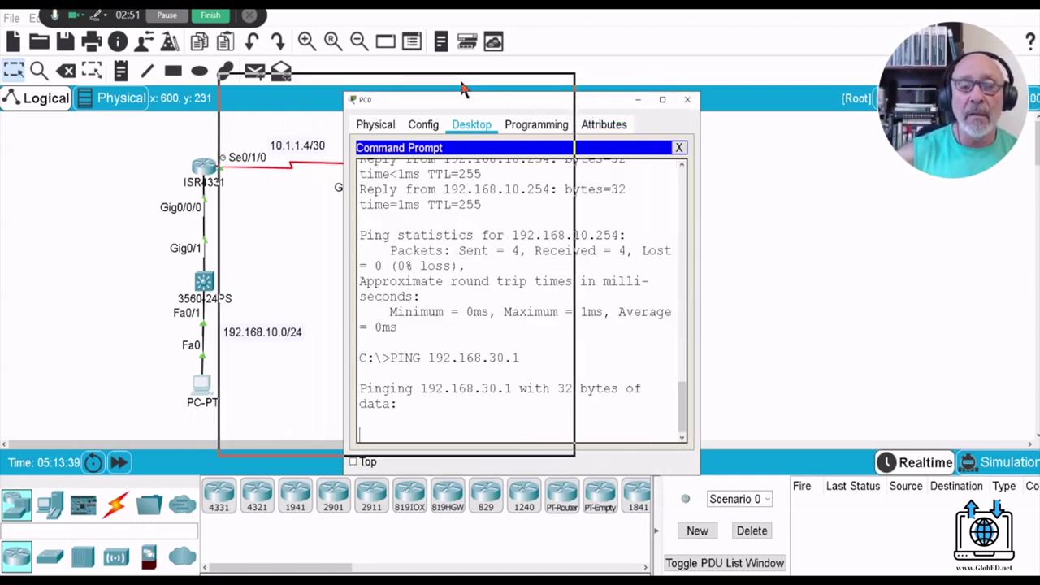
drag(589, 106, 402, 82)
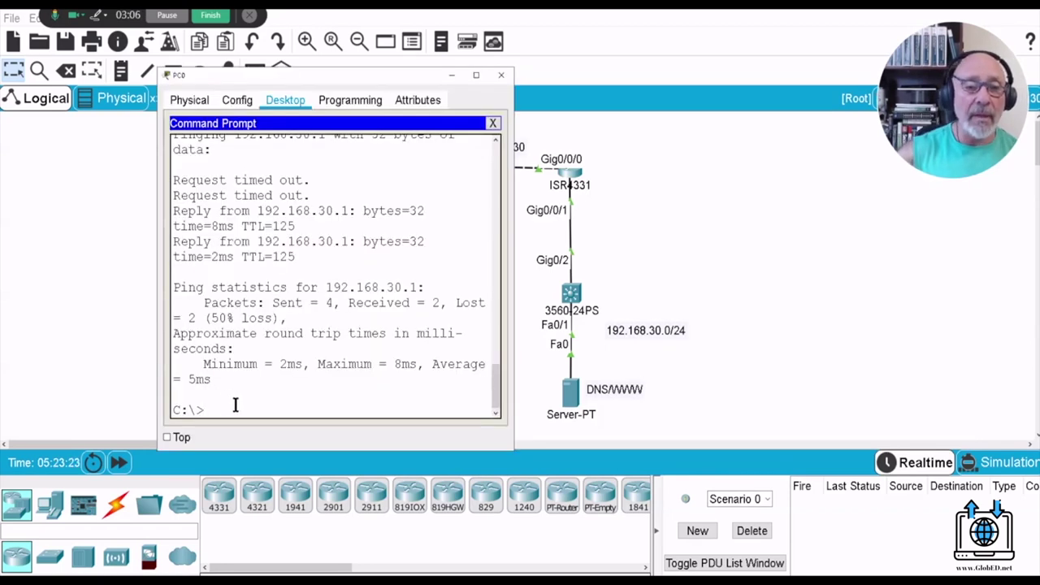
key(Up)
key(Return)
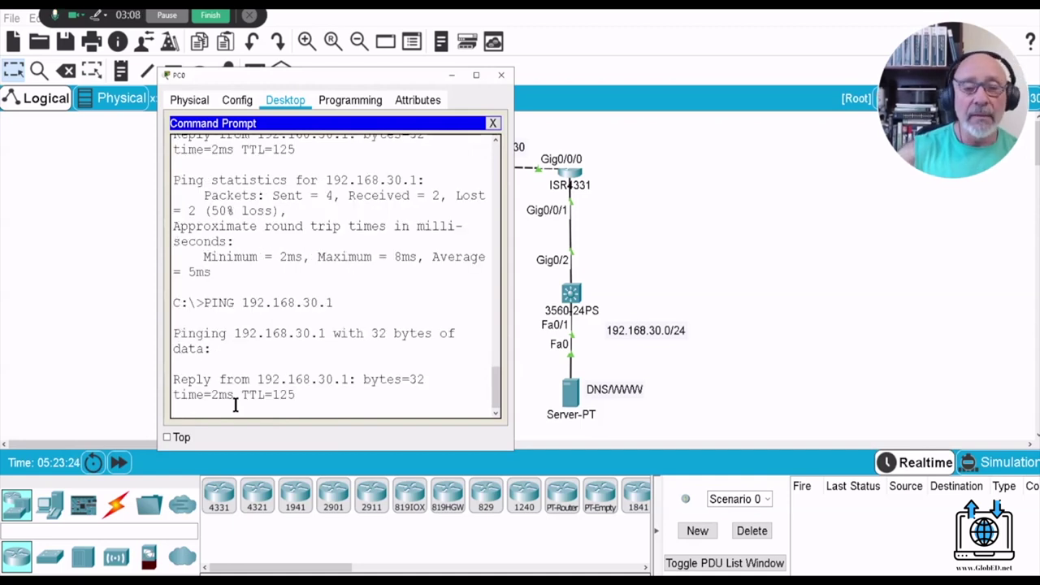
click(492, 124)
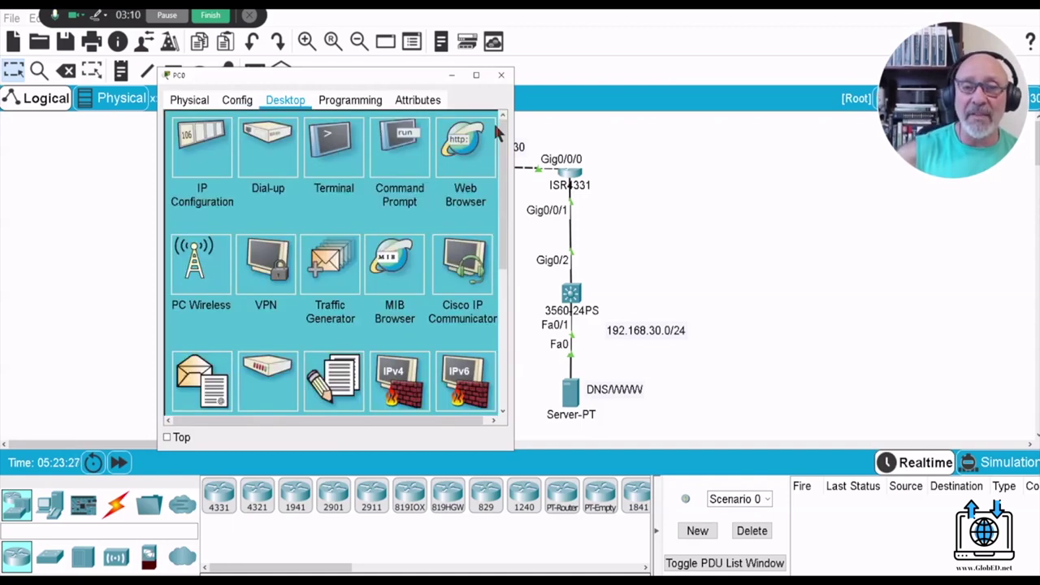
Close PC0's window and open PC1's Command Prompt in a widened window
click(501, 76)
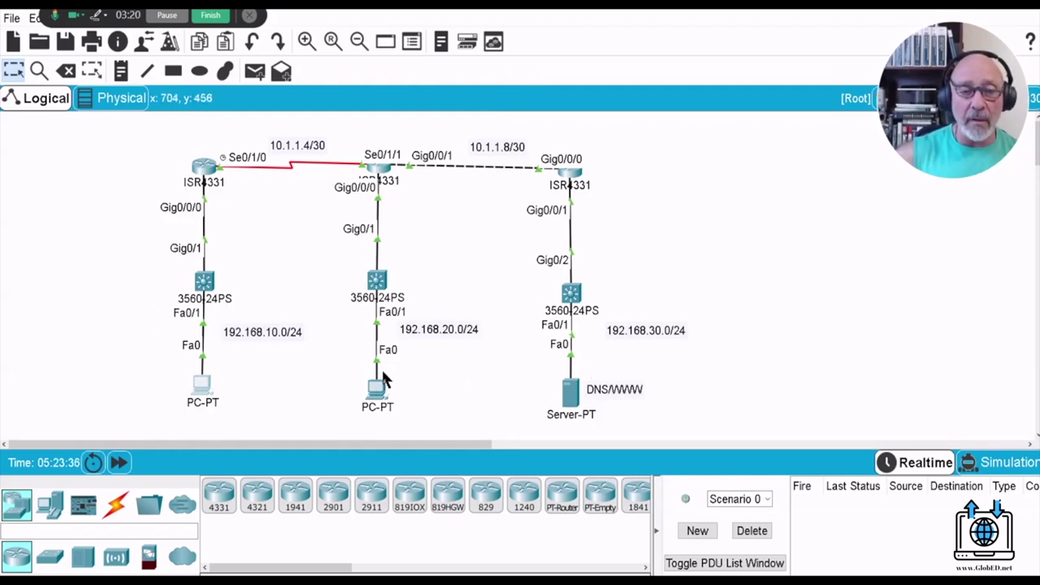
click(379, 391)
click(470, 124)
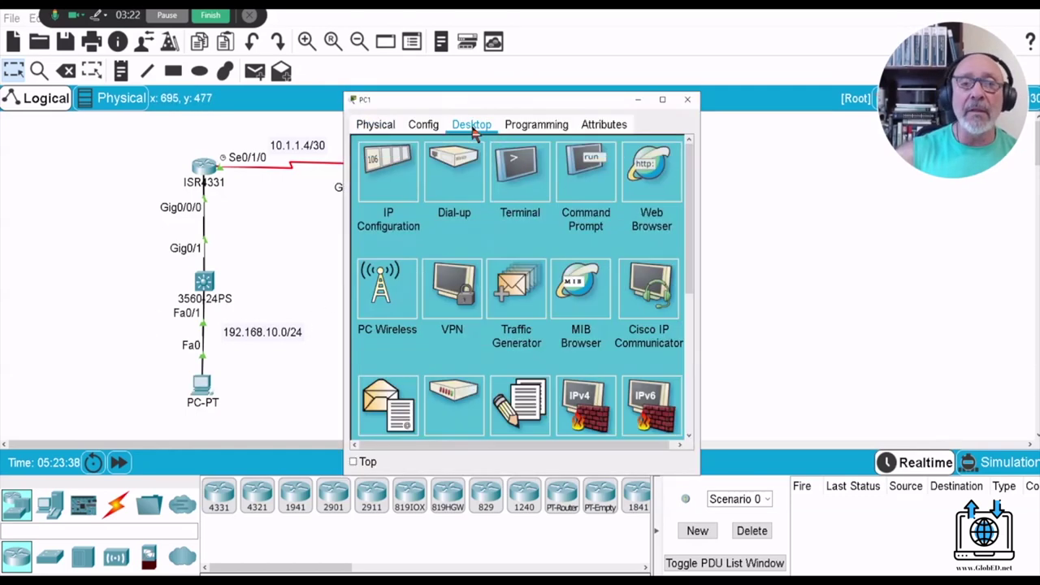
click(581, 173)
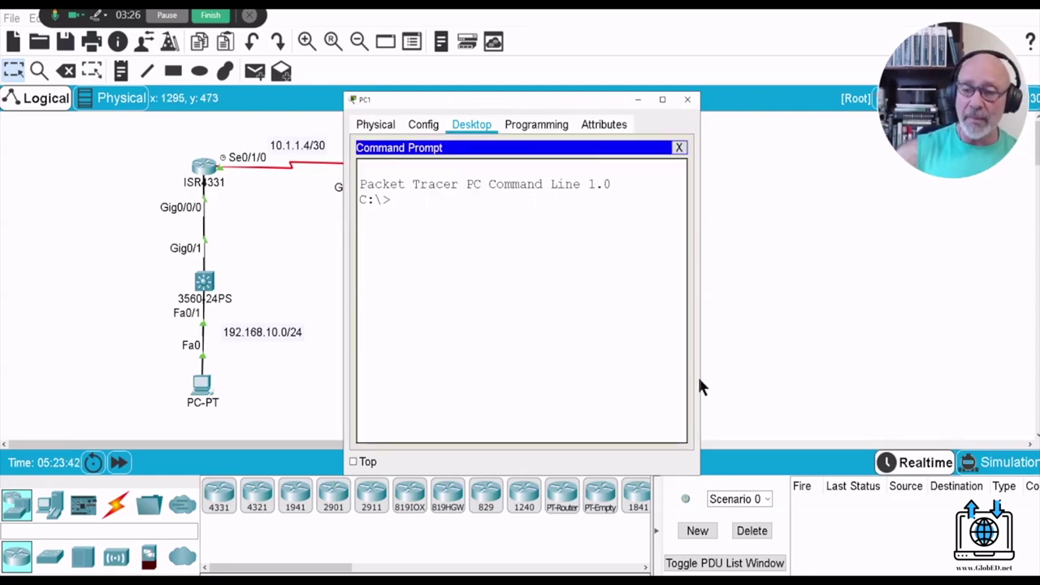
drag(698, 373, 860, 370)
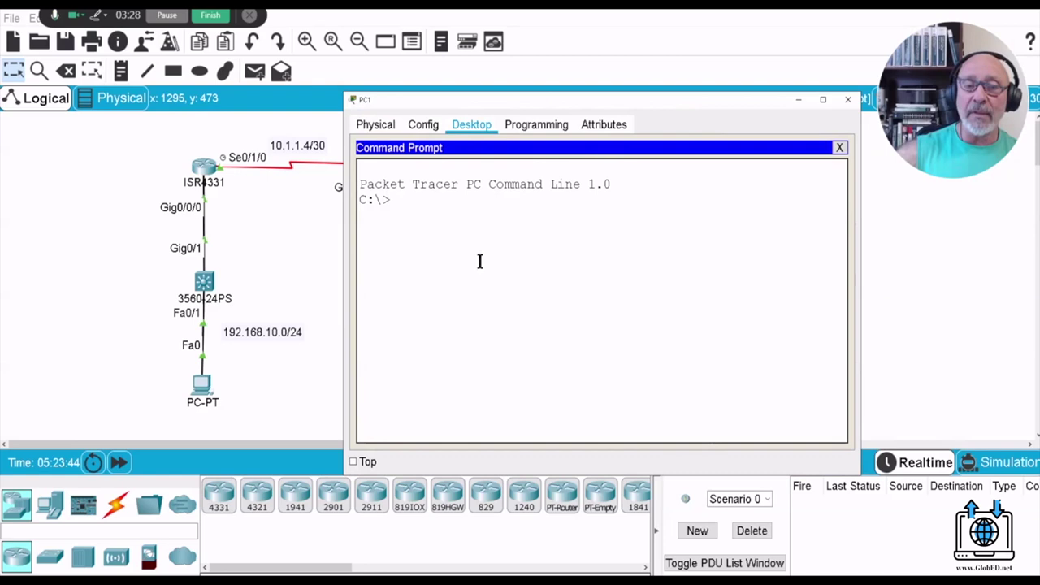
Attempt telnet and ping to 192.168.10.253 from PC1; both fail
text(P)
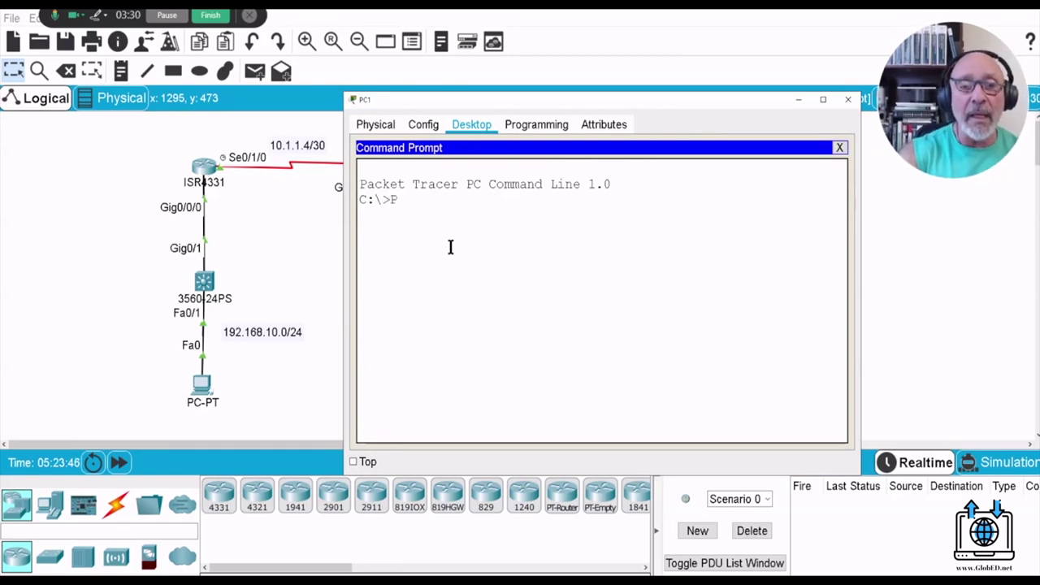
text(TELNET )
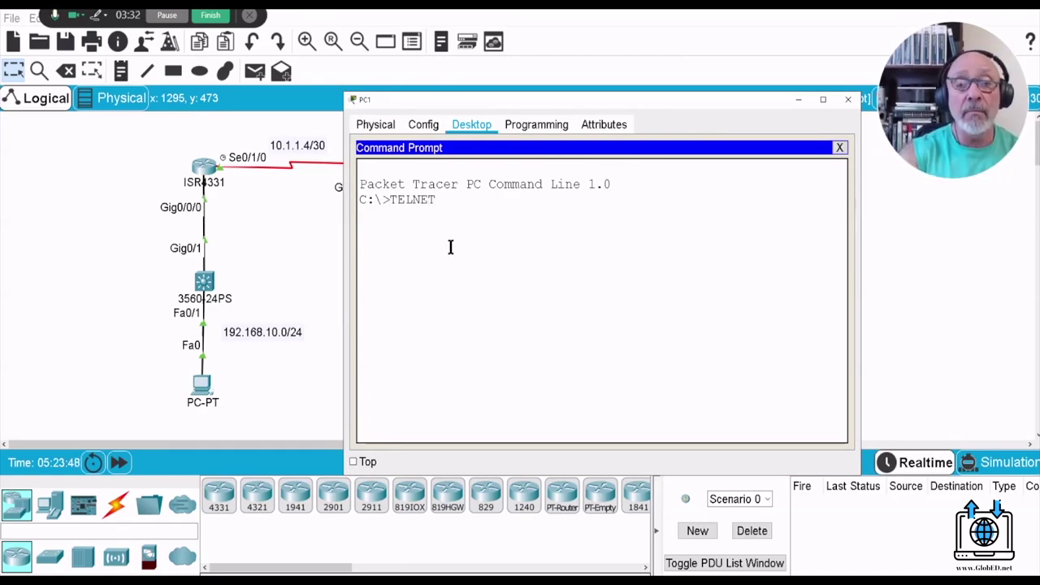
text(192.168)
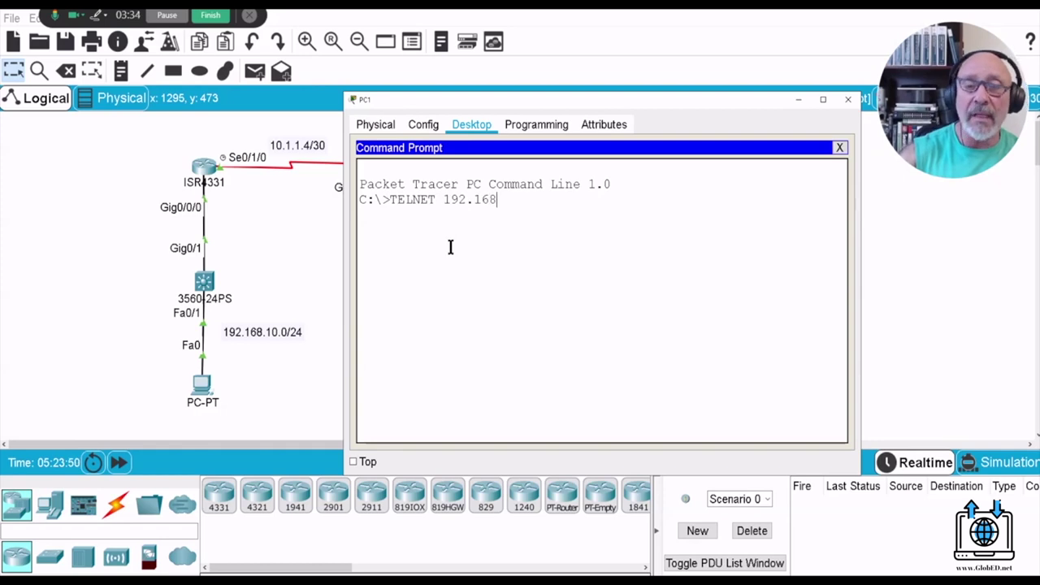
text(0.253)
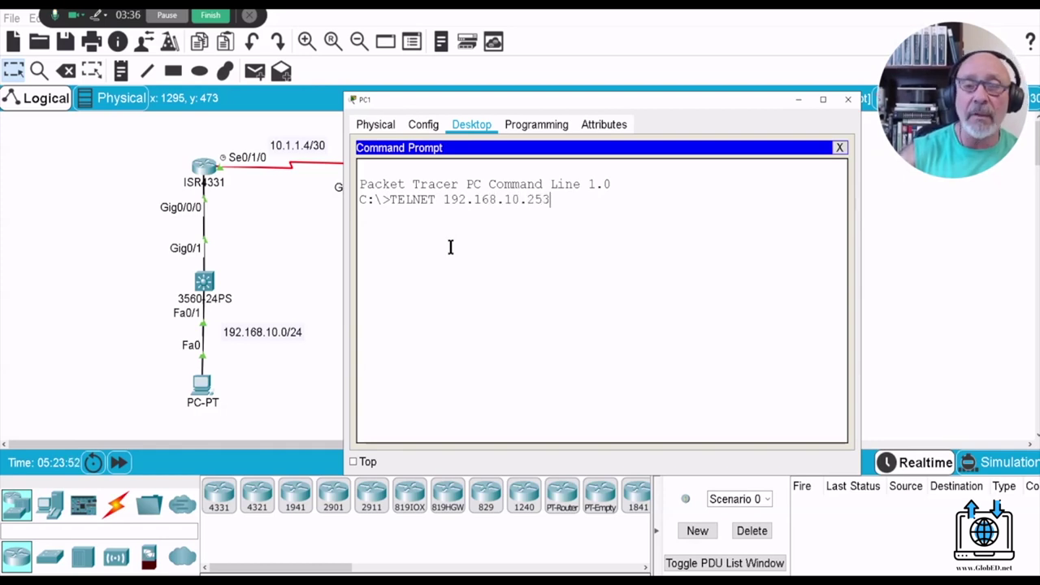
key(Return)
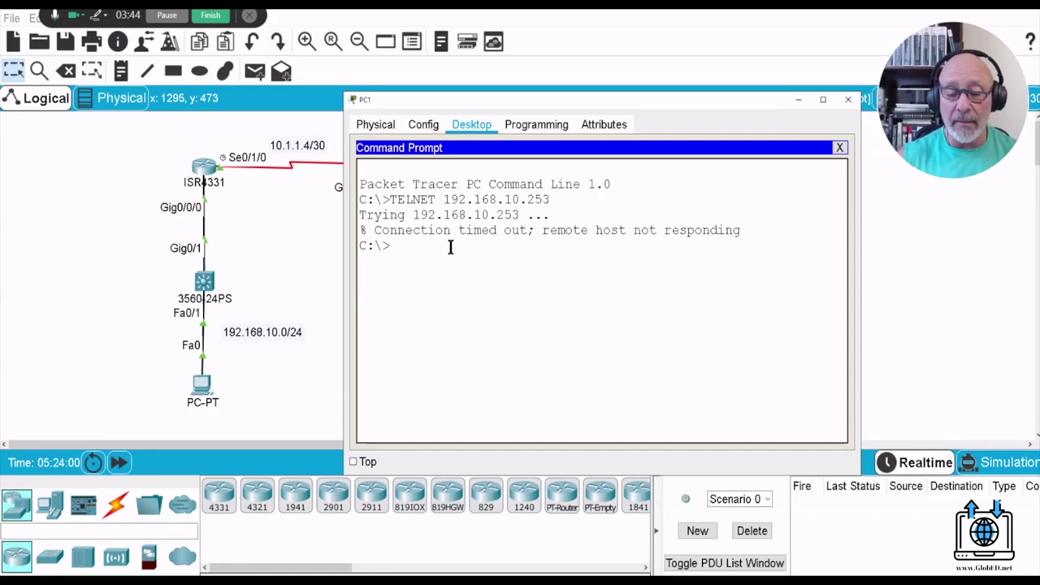
text(PING)
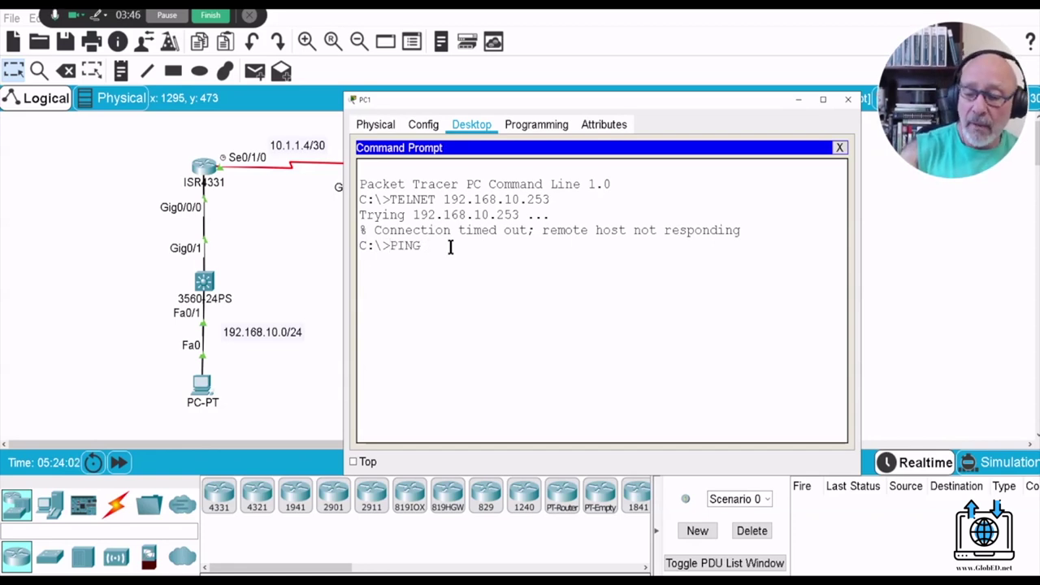
text( 192.168.10.)
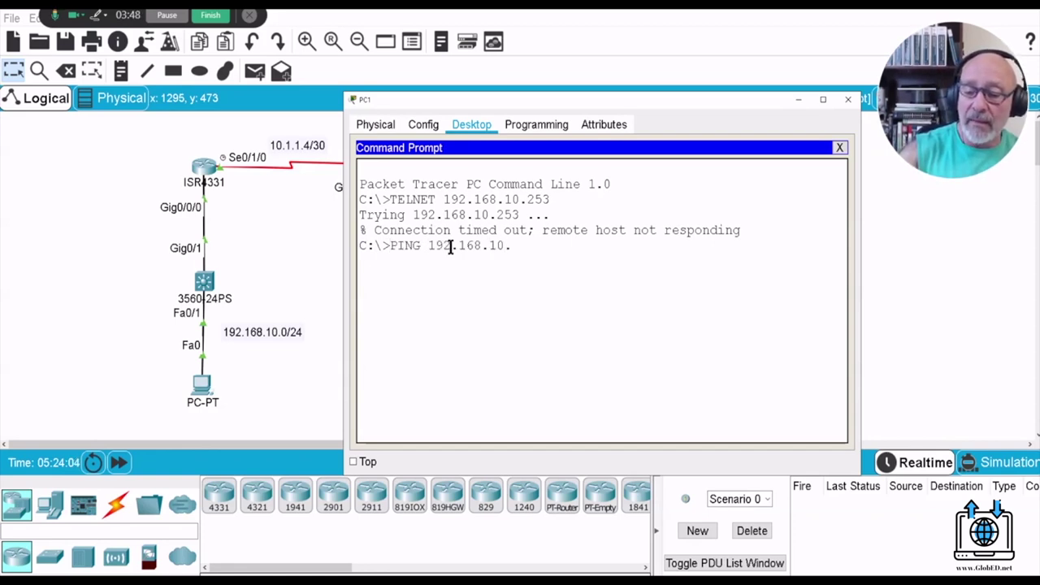
text(3)
key(Return)
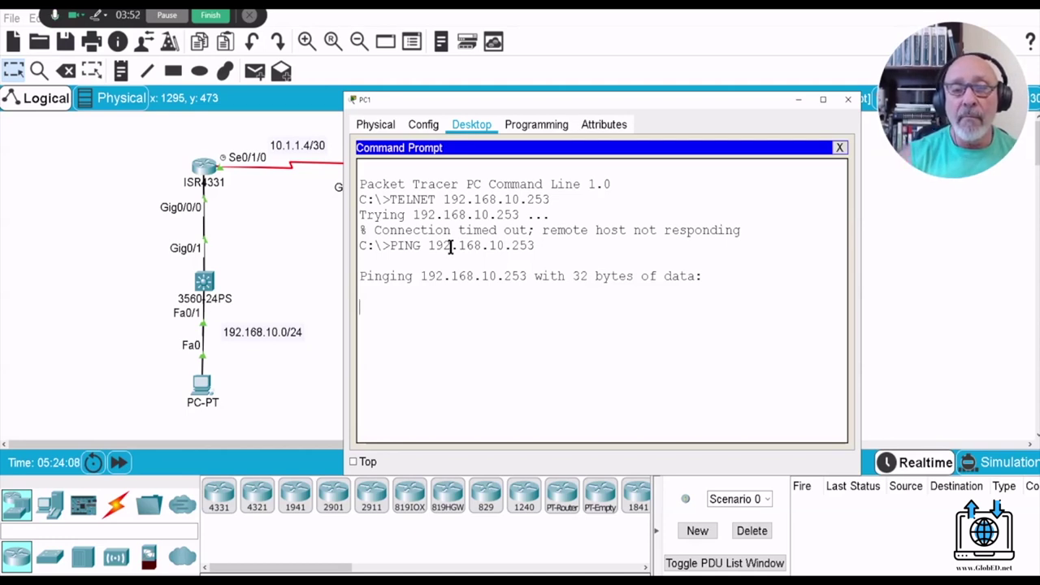
Ping the gateway 192.168.10.1 from PC1, receiving all four replies
click(118, 463)
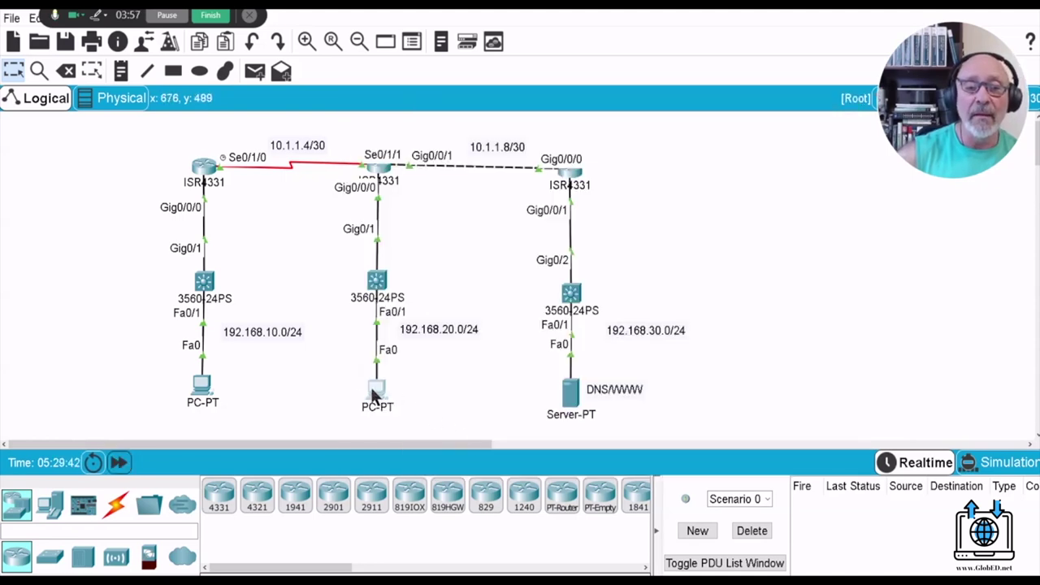
click(376, 392)
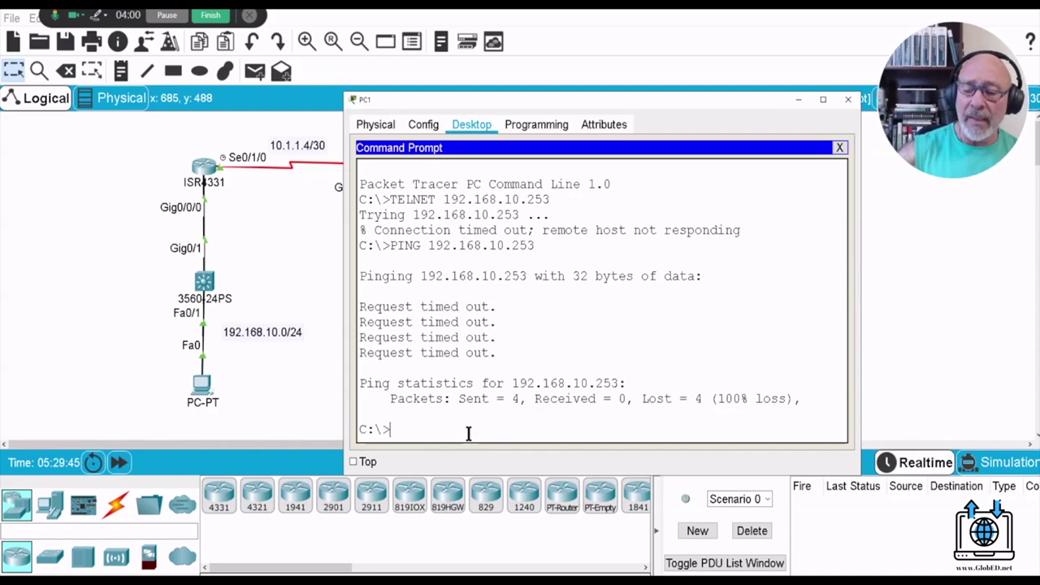
key(Up)
key(BackSpace)
key(BackSpace)
key(BackSpace)
text(.168.10.)
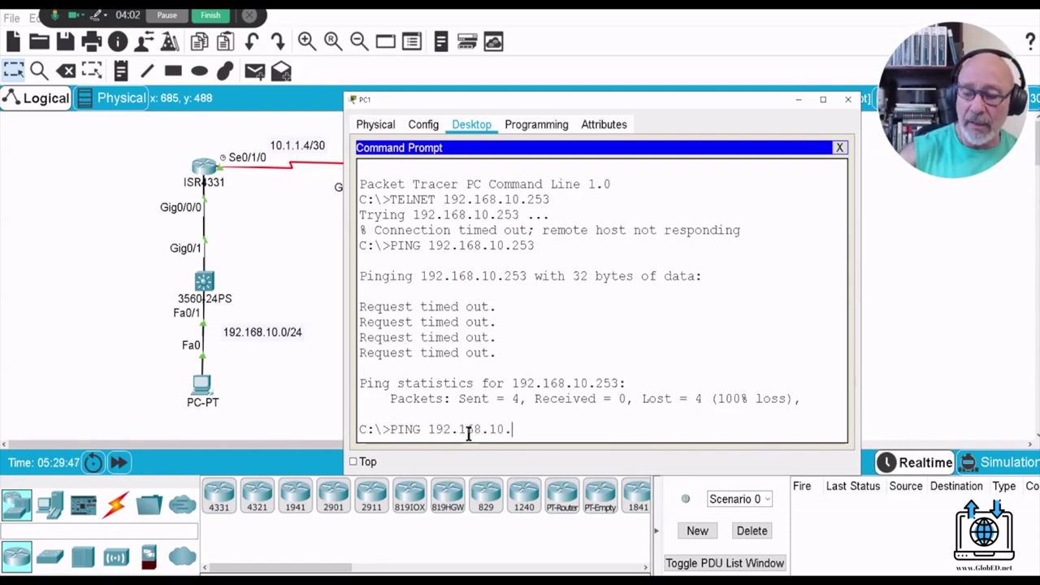
text(1)
key(Return)
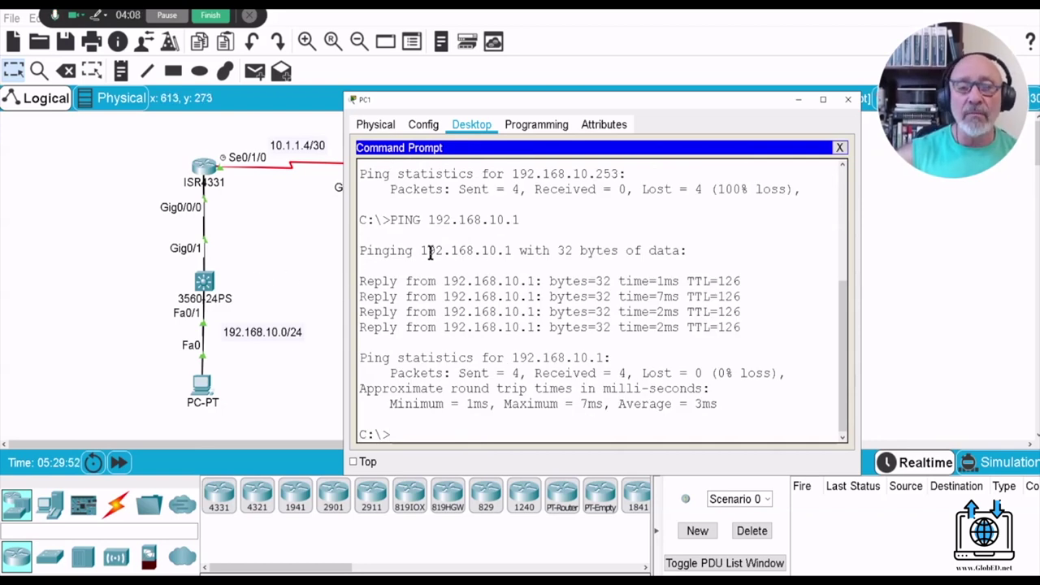
Open MLSW1's CLI and enter privileged and global configuration modes
click(205, 285)
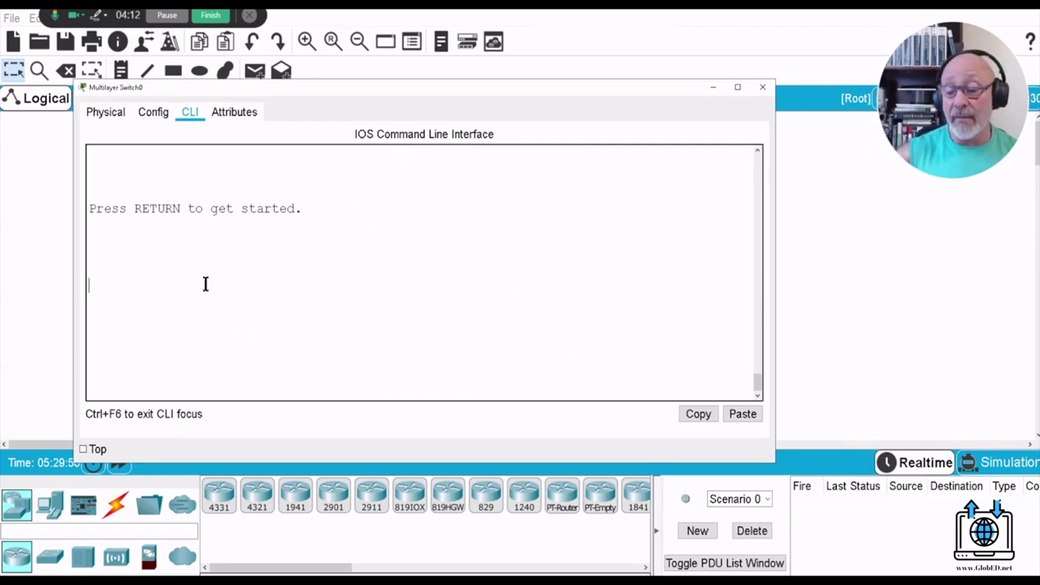
key(Return)
key(Return)
key(Return)
key(Return)
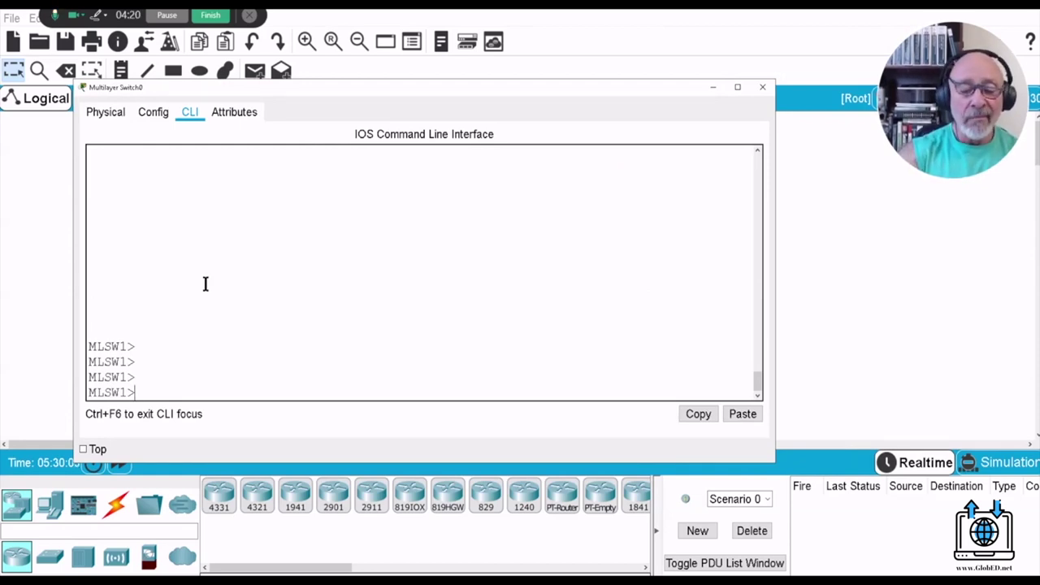
text(EN)
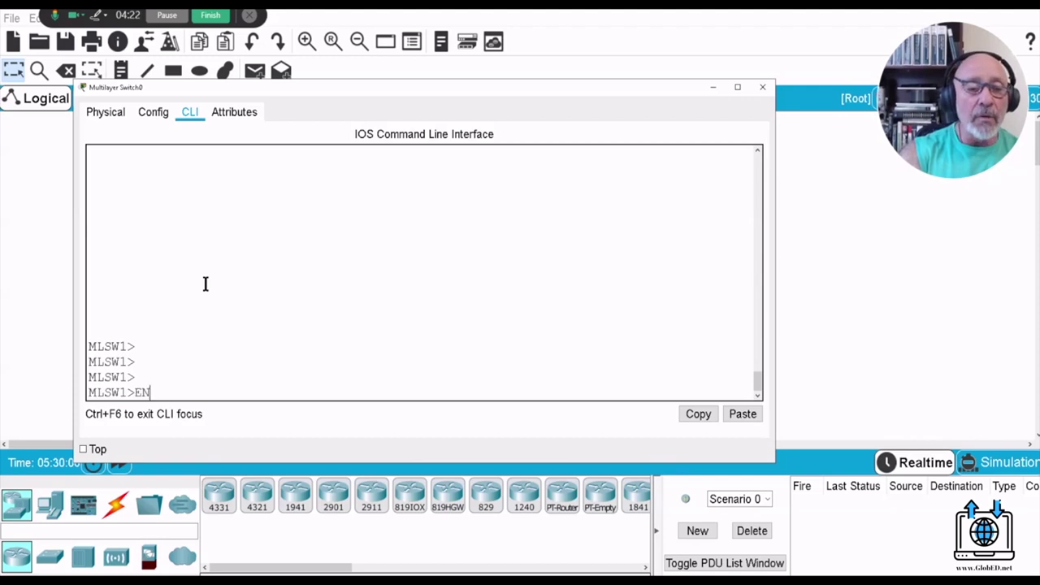
key(Return)
text(CONFIG T)
key(Return)
Find the ip default-gateway keyword via ? help and paste it into the command
text(IP D)
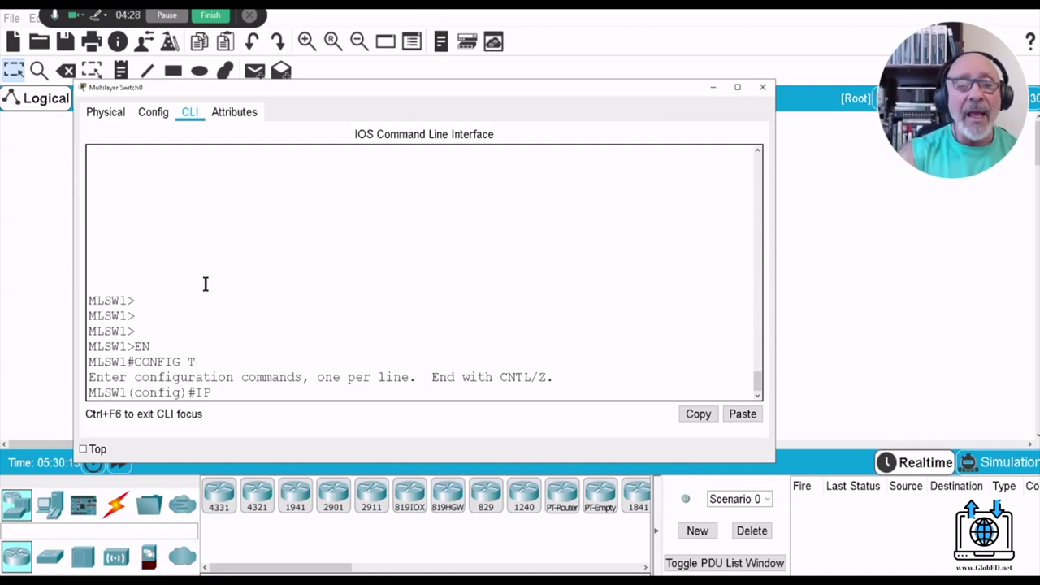
text(E)
key(Tab)
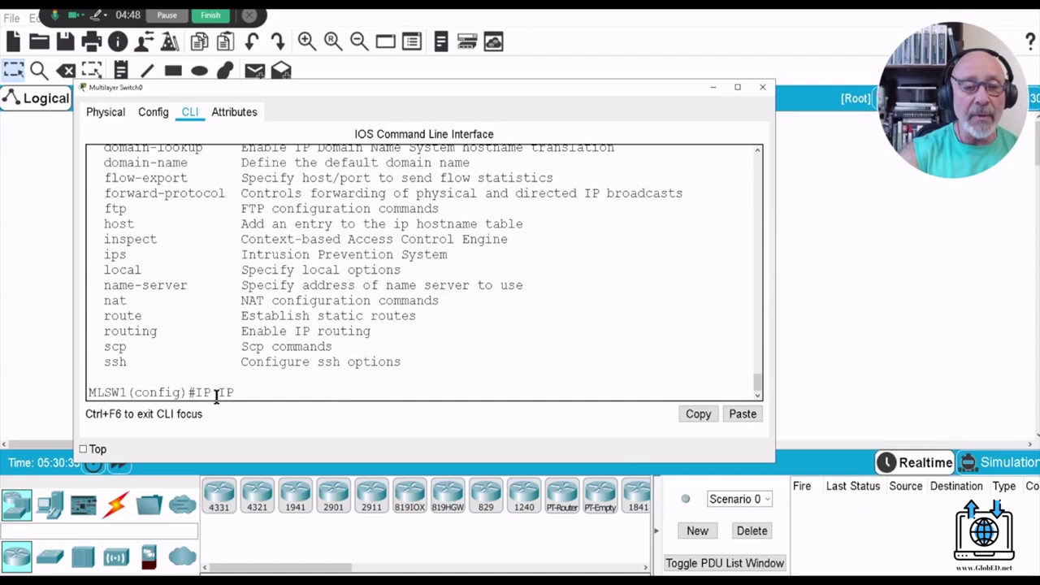
text(DEF)
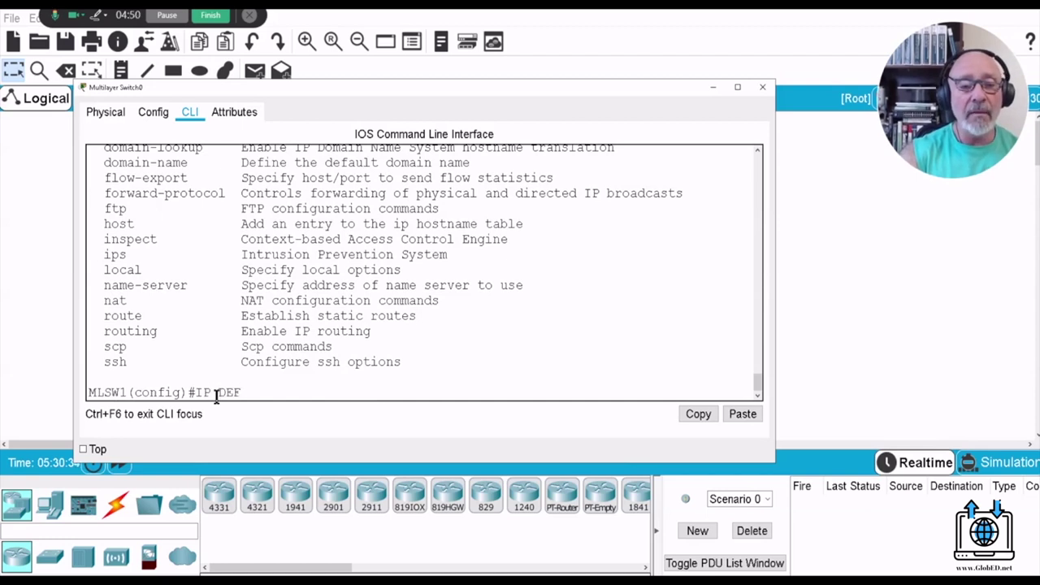
text(AULT-)
key(Tab)
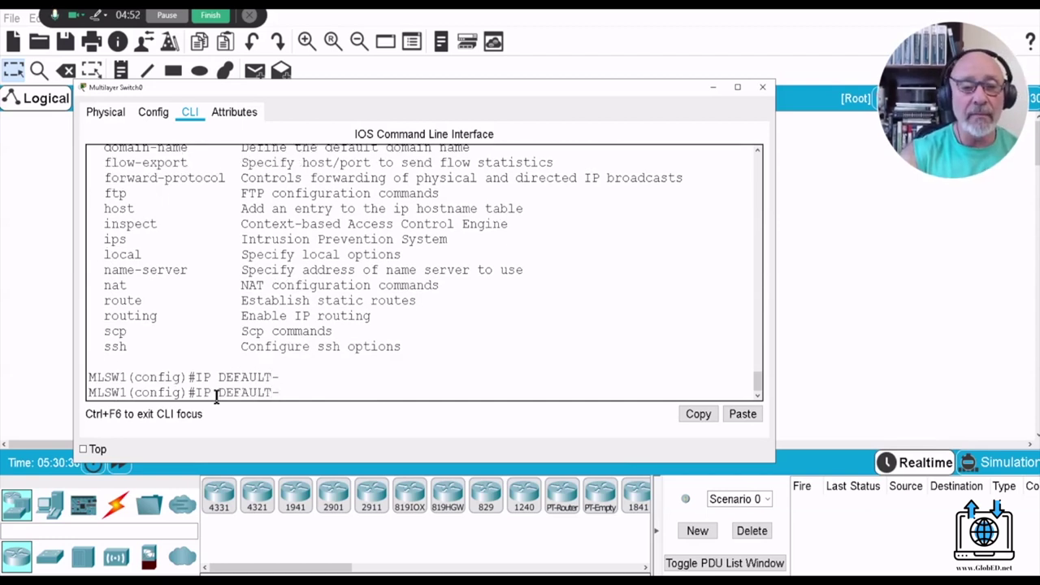
key(BackSpace)
key(BackSpace)
key(BackSpace)
key(BackSpace)
key(BackSpace)
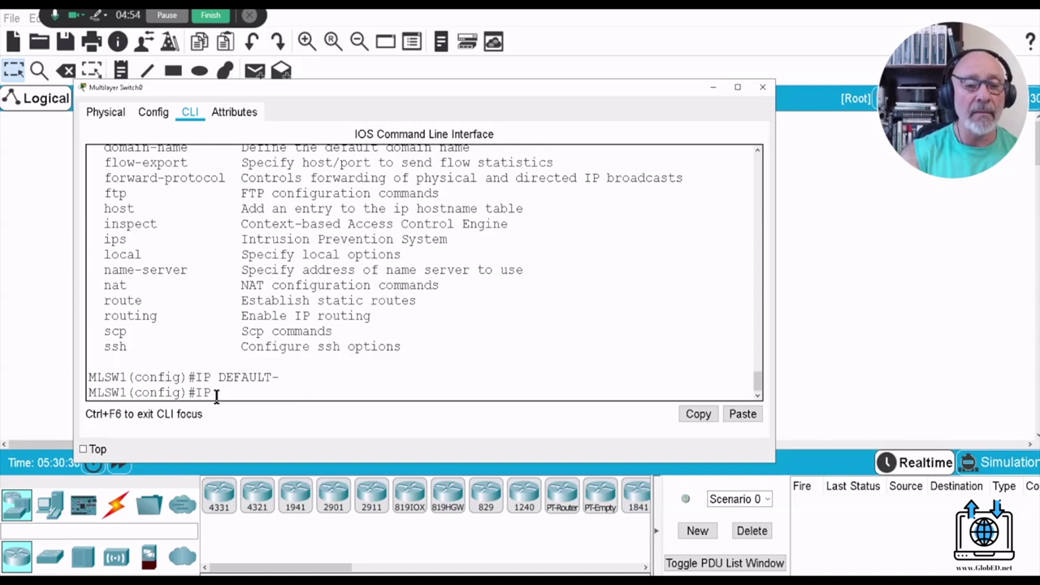
text(?)
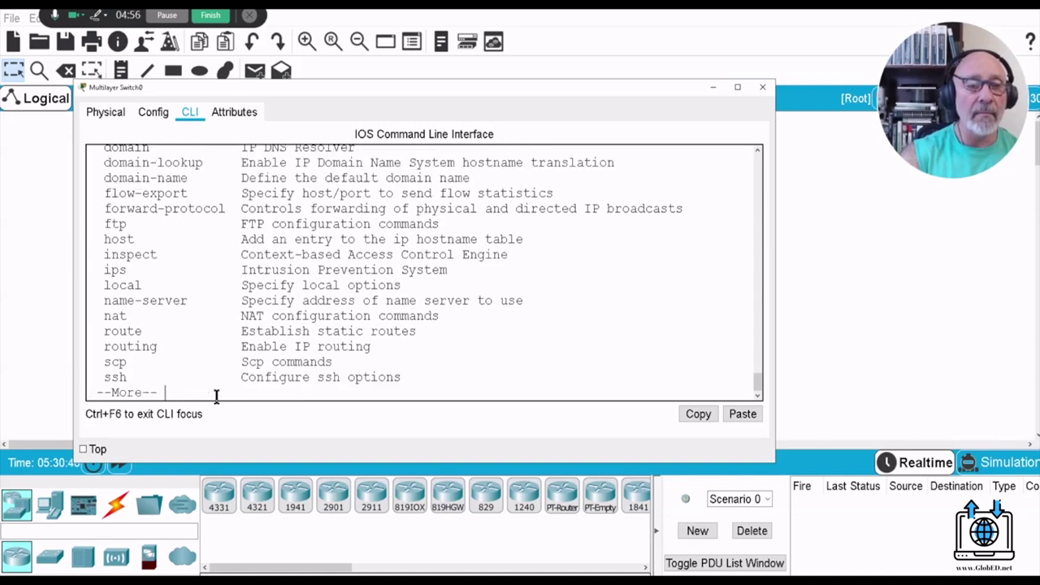
scroll(218, 390, up, 2)
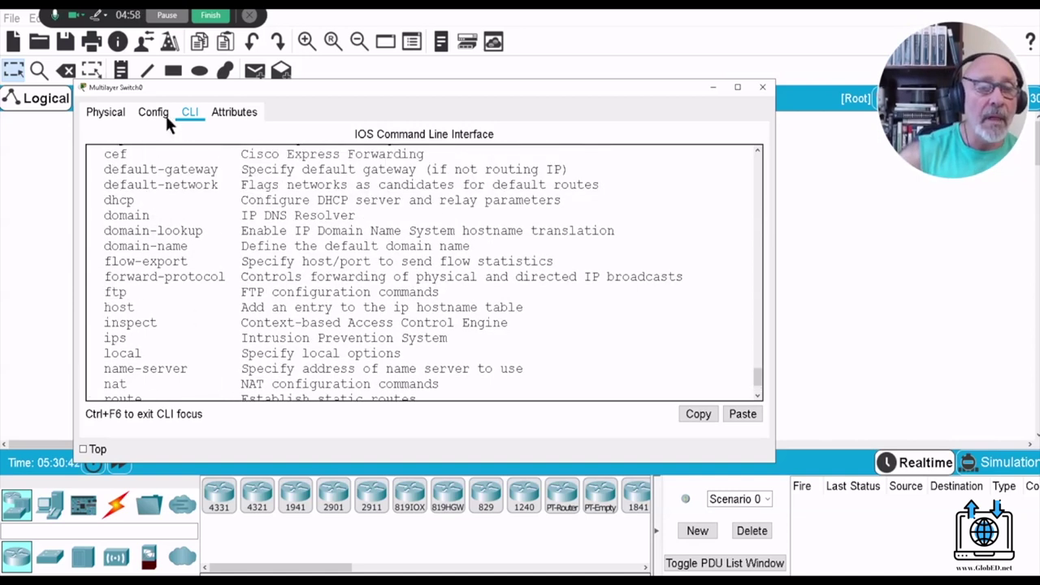
drag(102, 171, 219, 172)
key(ctrl+c)
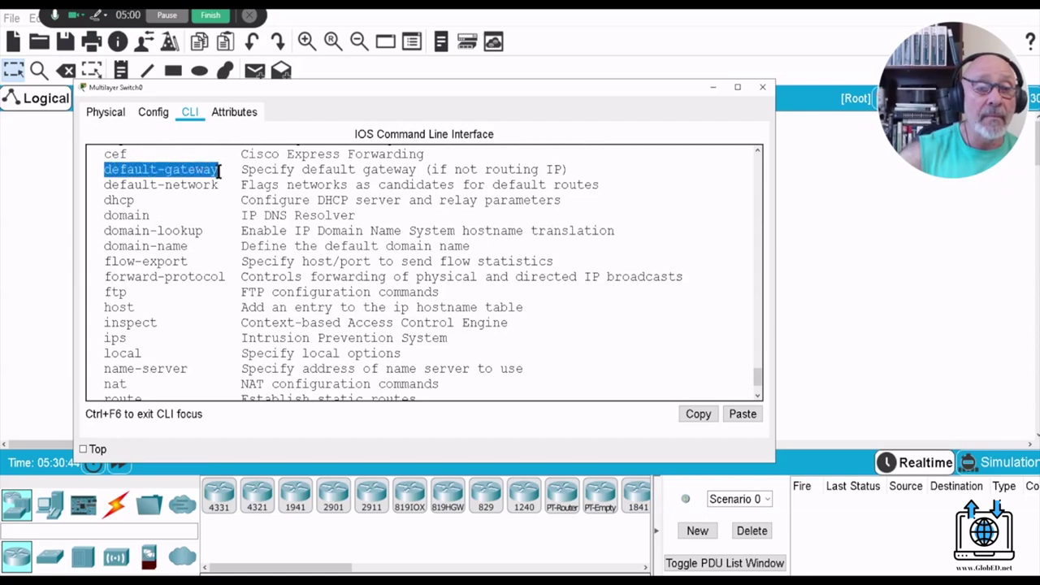
right_click(237, 390)
click(268, 412)
key(Return)
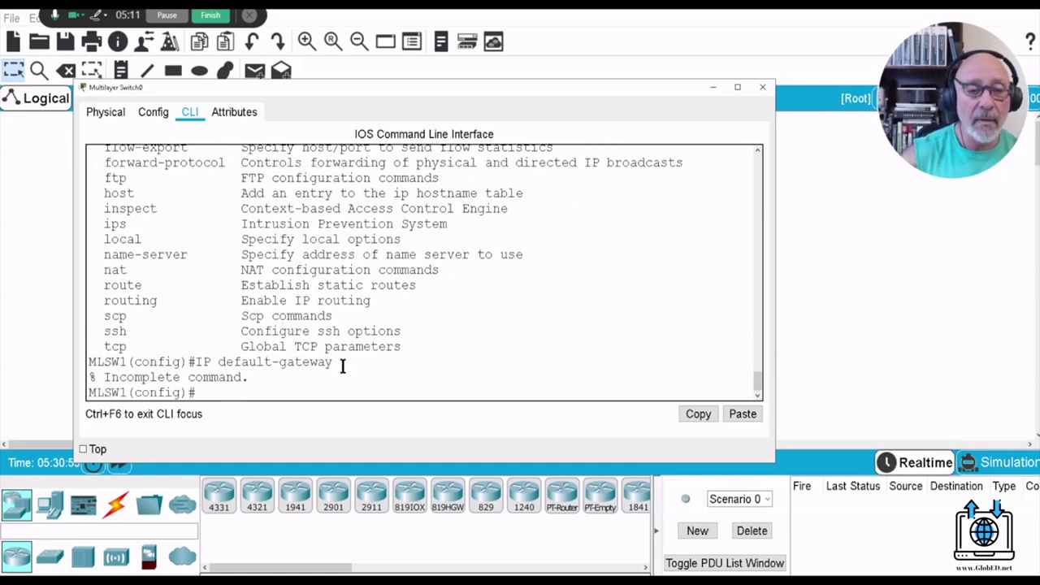
Set the switch's default gateway to 192.168.10.254
key(Up)
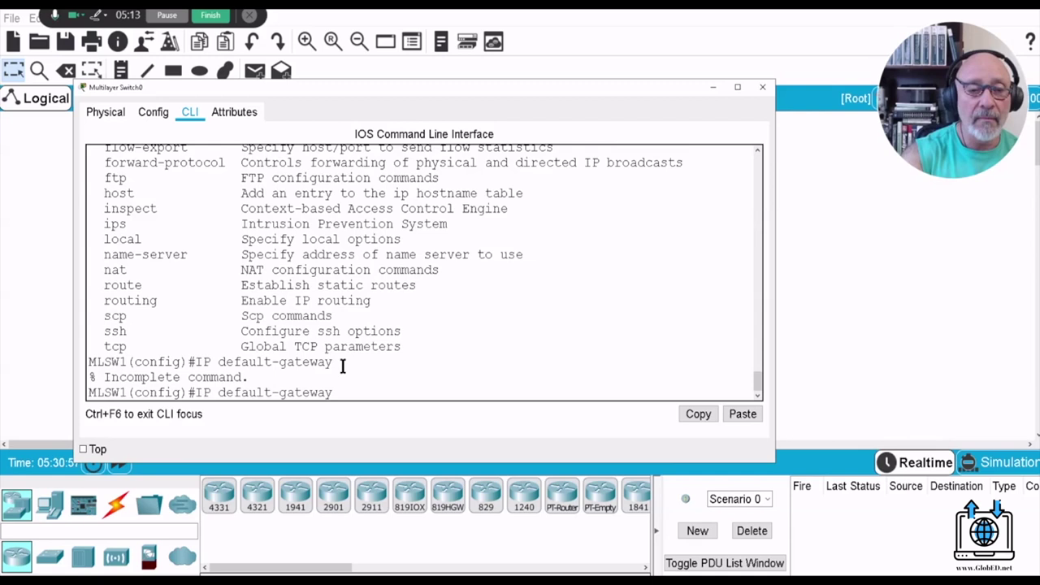
text(?)
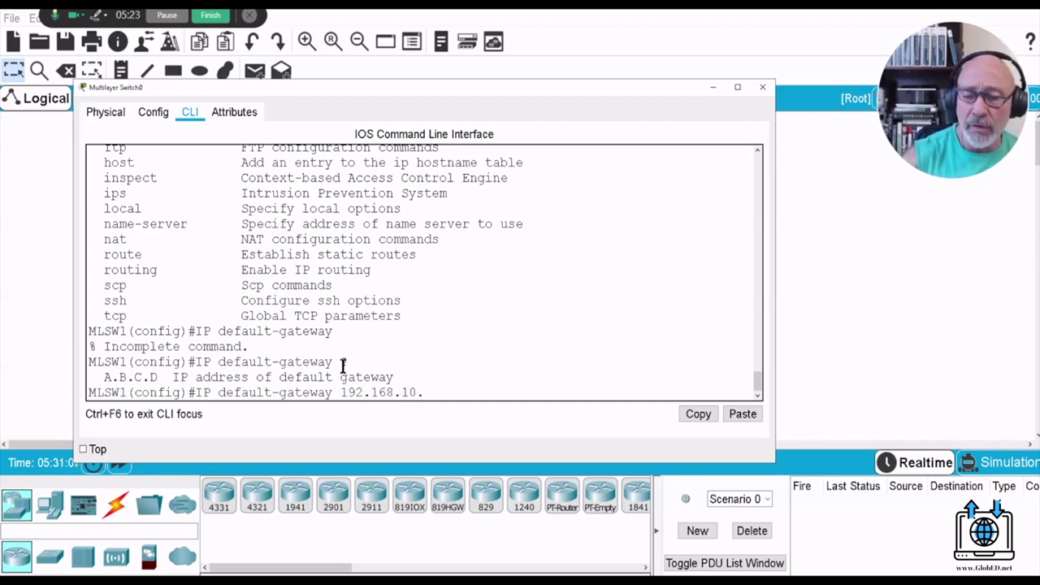
text(2)
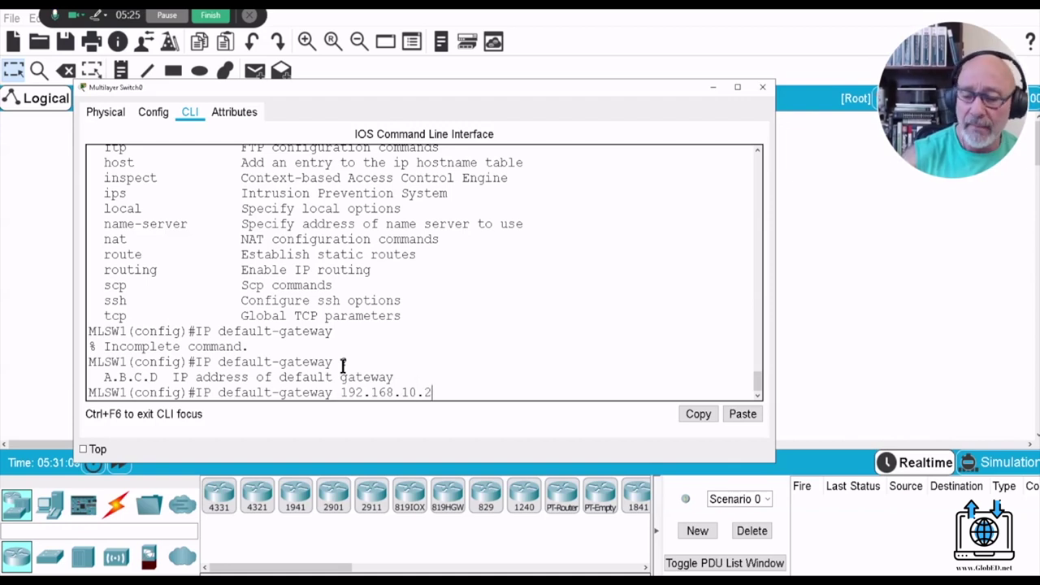
text(54)
key(Return)
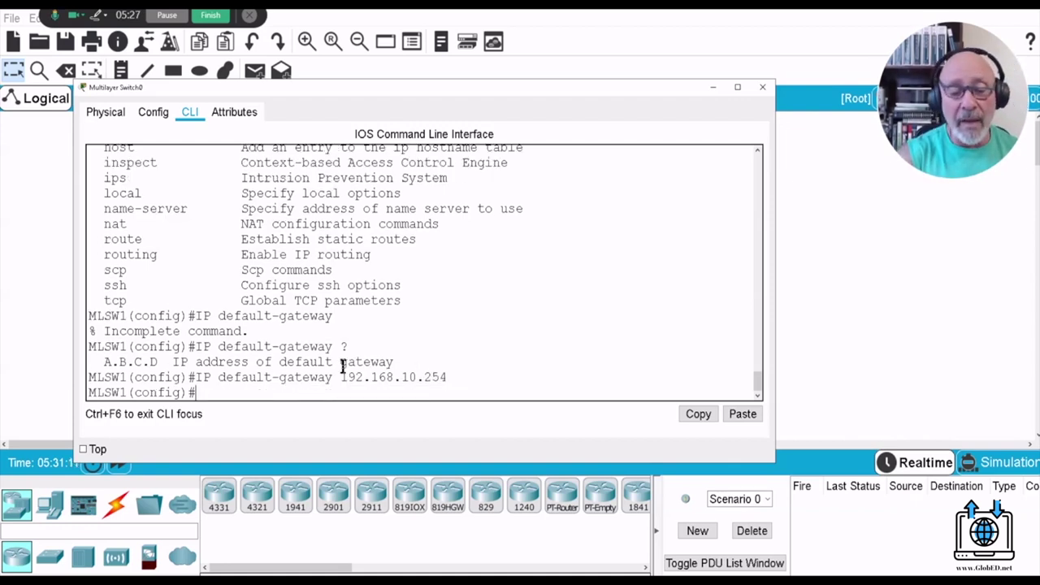
Save the configuration with do wr and leave configuration mode
text(DO WR)
key(Return)
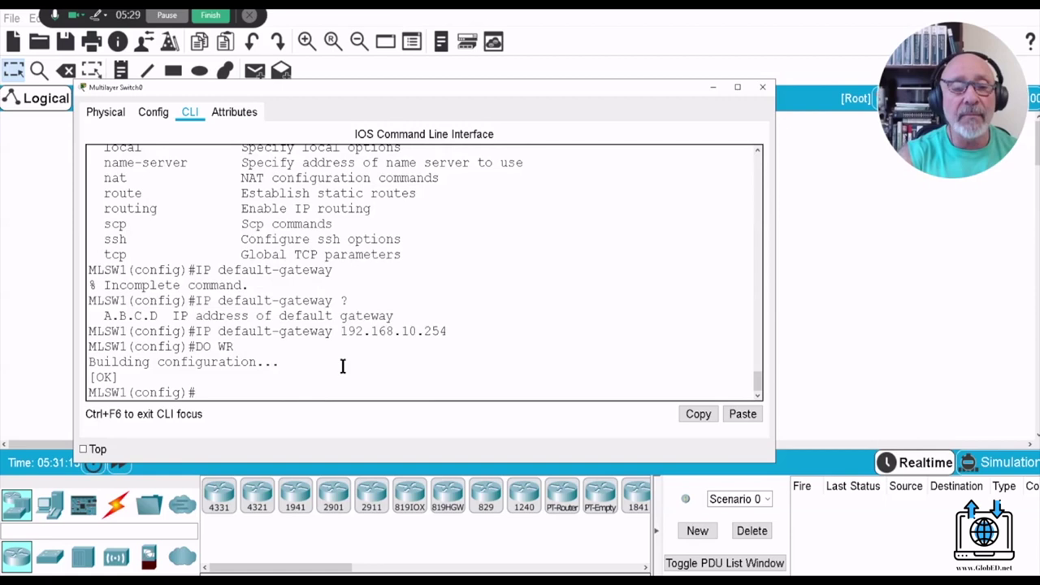
key(Return)
key(ctrl+z)
key(Return)
key(Return)
key(Return)
key(Return)
key(Return)
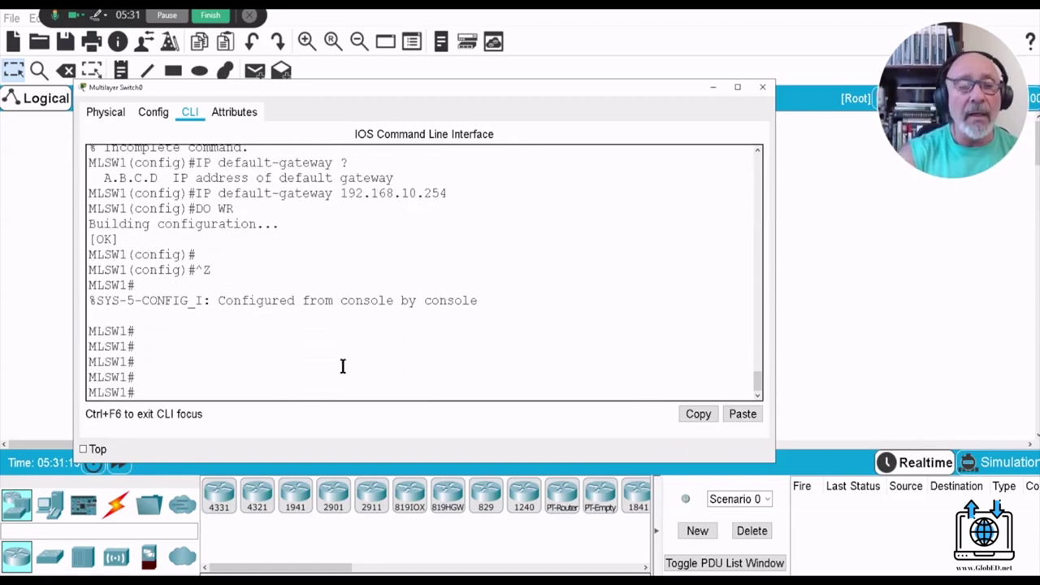
Return to PC1's Command Prompt and ping MLSW1 at 192.168.10.253 successfully
click(712, 87)
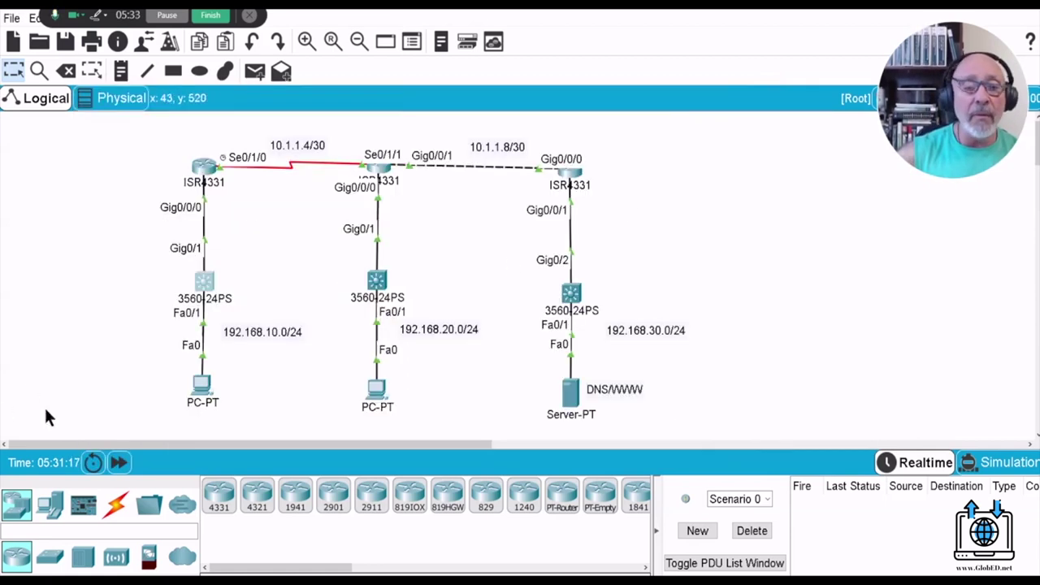
click(377, 396)
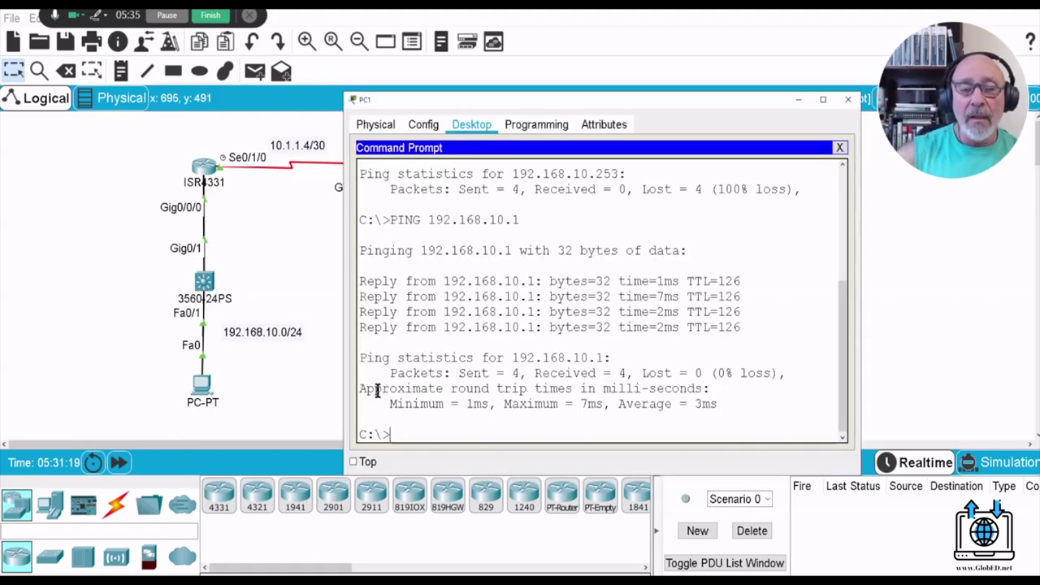
key(Return)
key(Return)
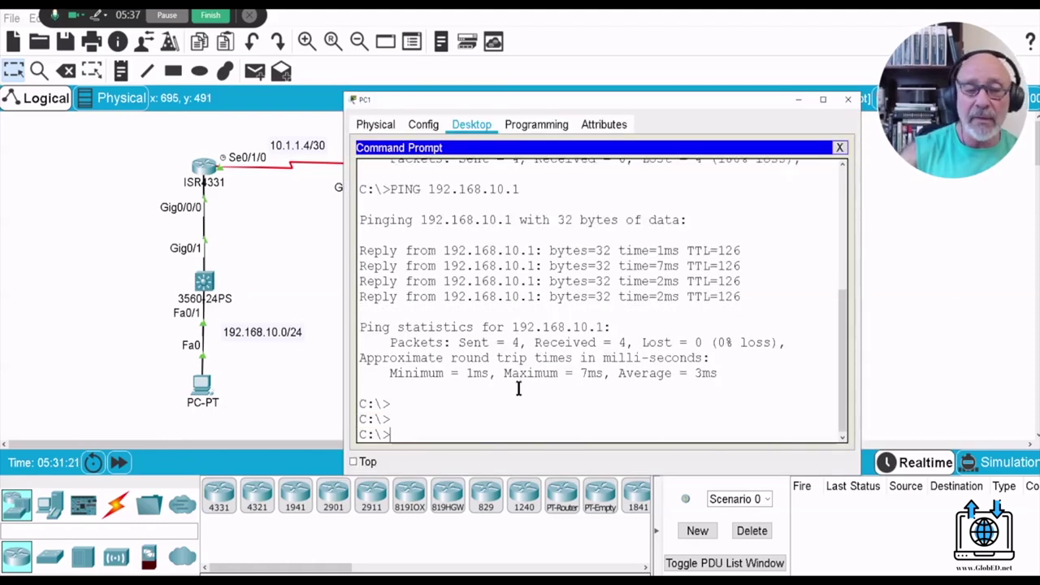
key(Return)
key(Return)
key(Return)
key(Return)
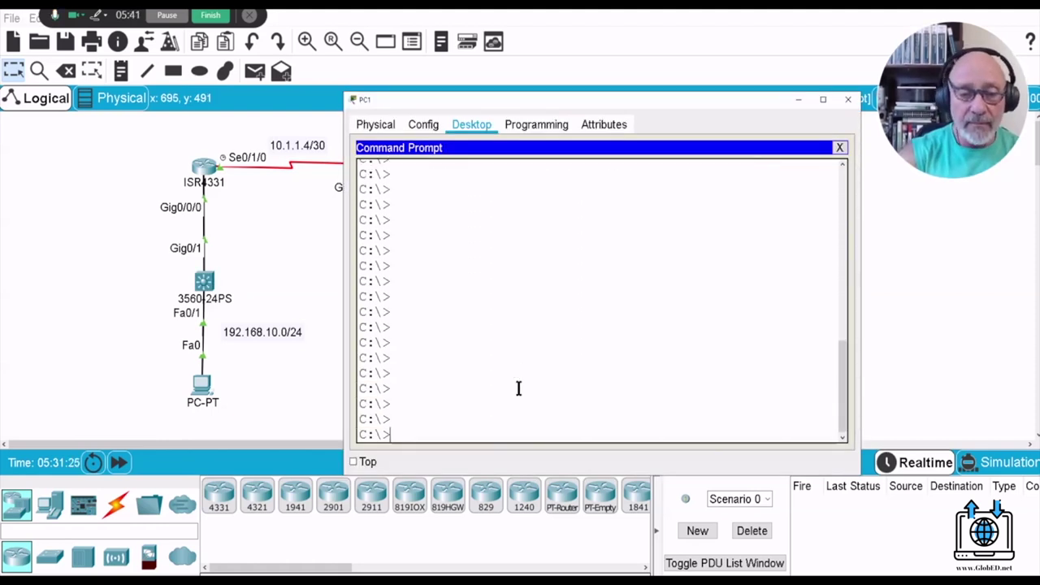
text(TPING 192.168.10.1)
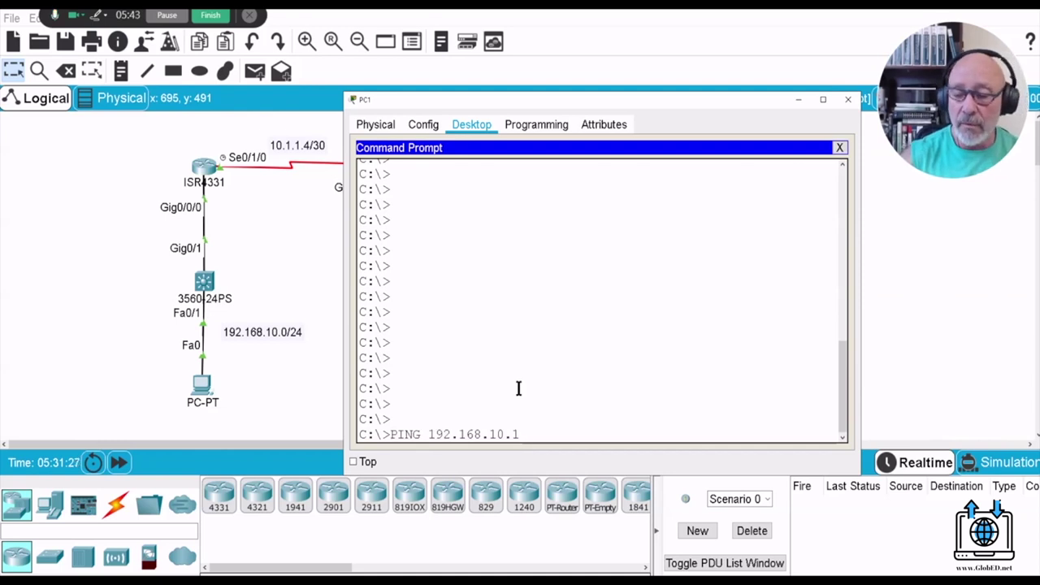
key(BackSpace)
text(3)
key(Return)
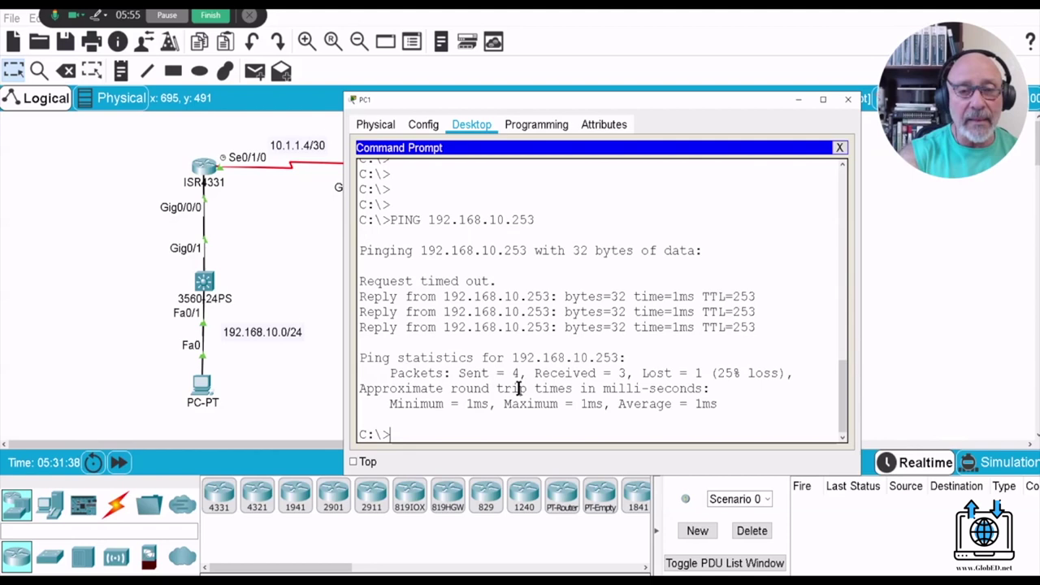
Telnet to 192.168.10.253, log in with the VTY password, and close the Command Prompt
text(TELNE)
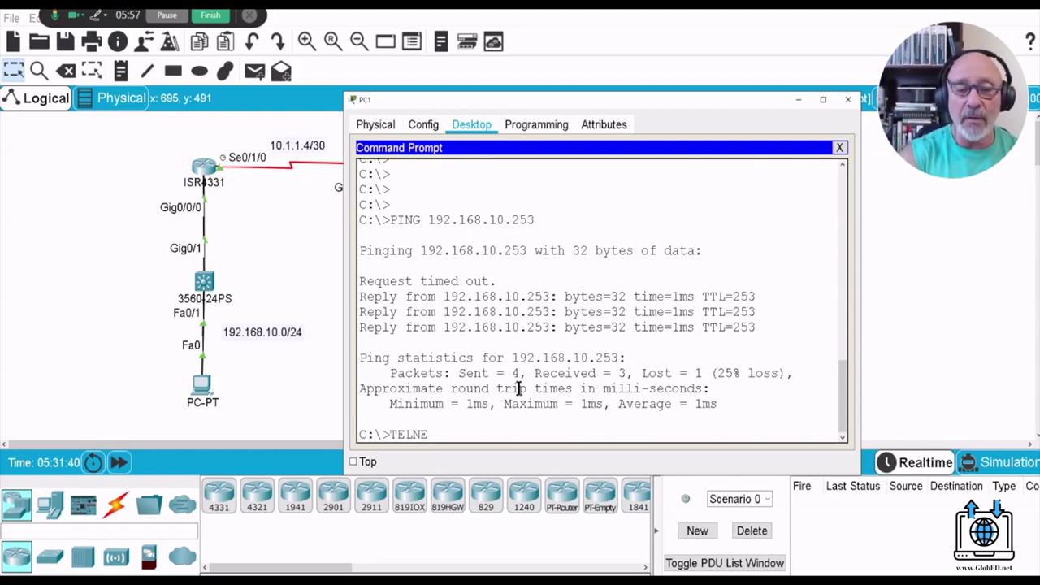
text(T 192.)
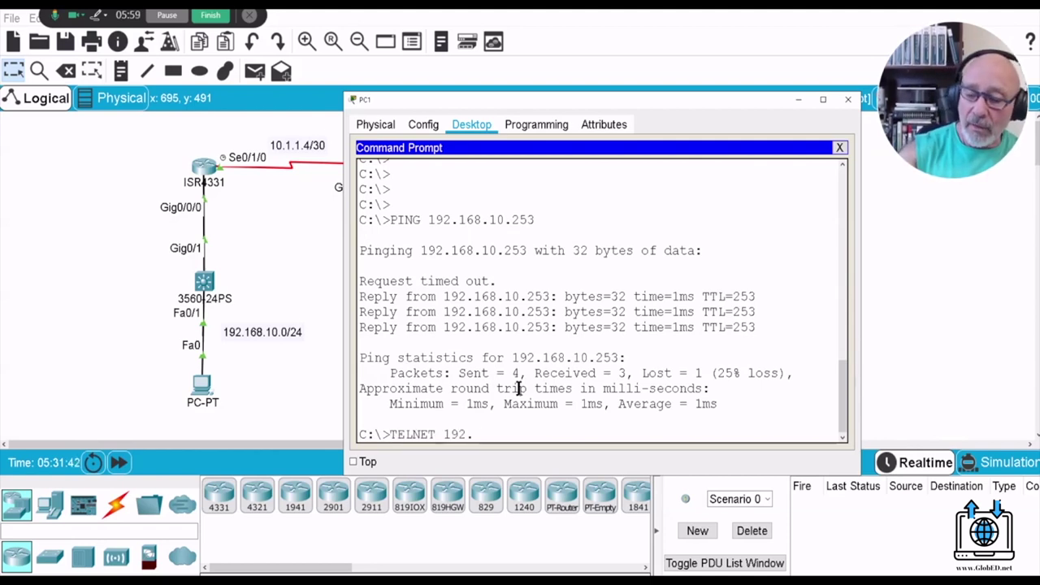
text(168.10.253)
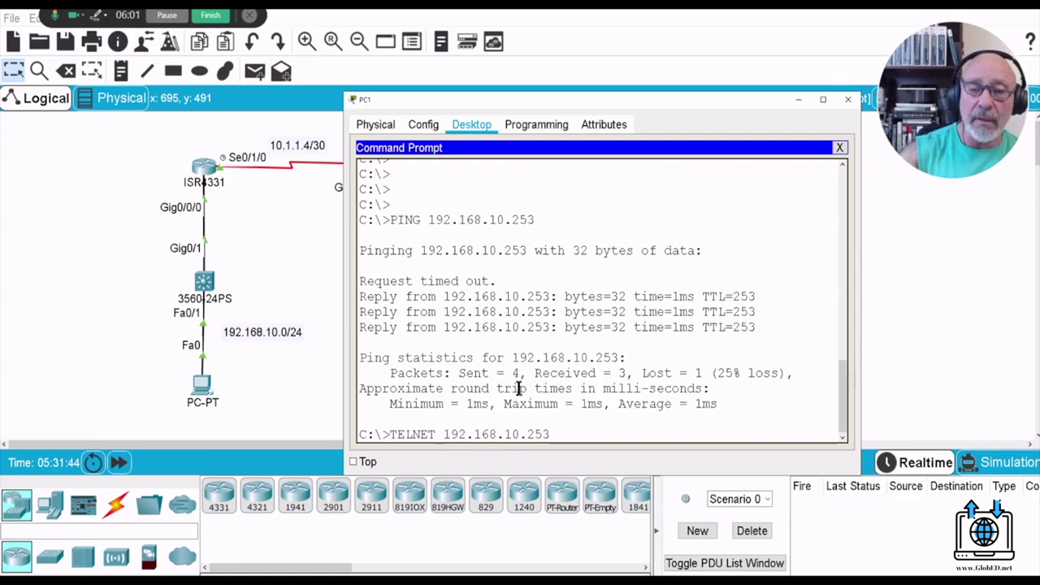
key(Return)
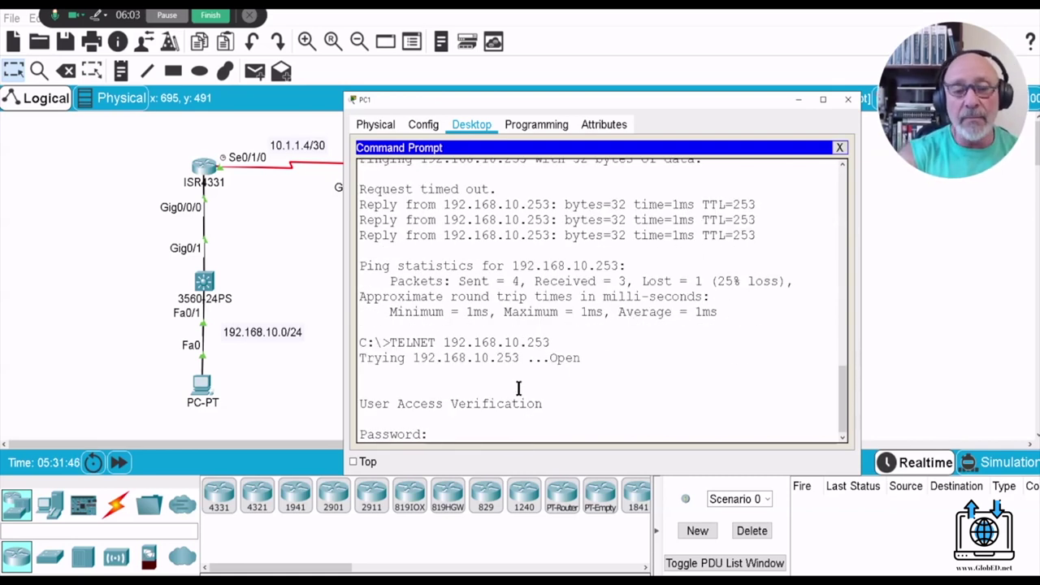
key(Return)
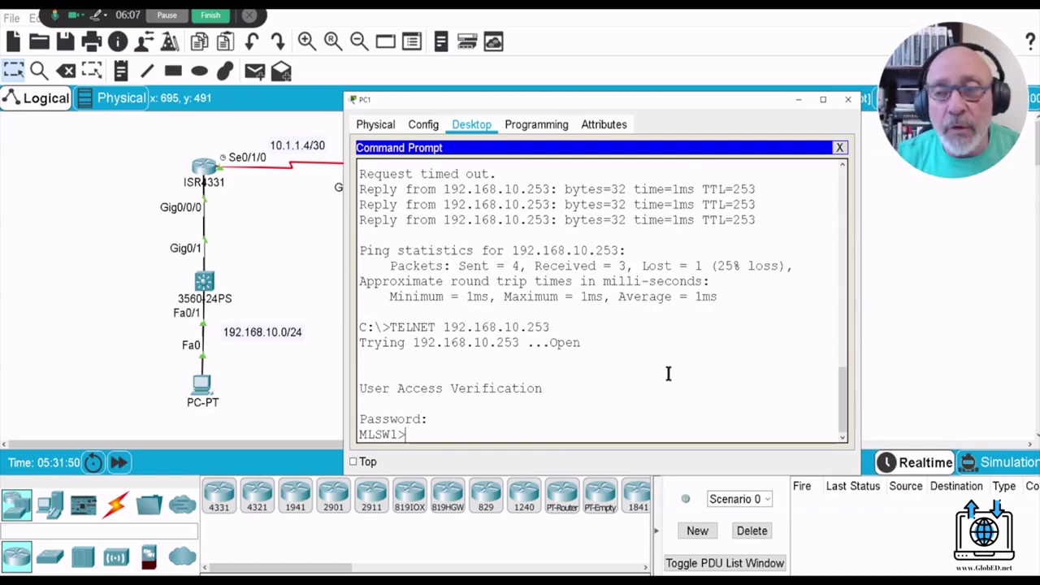
click(840, 148)
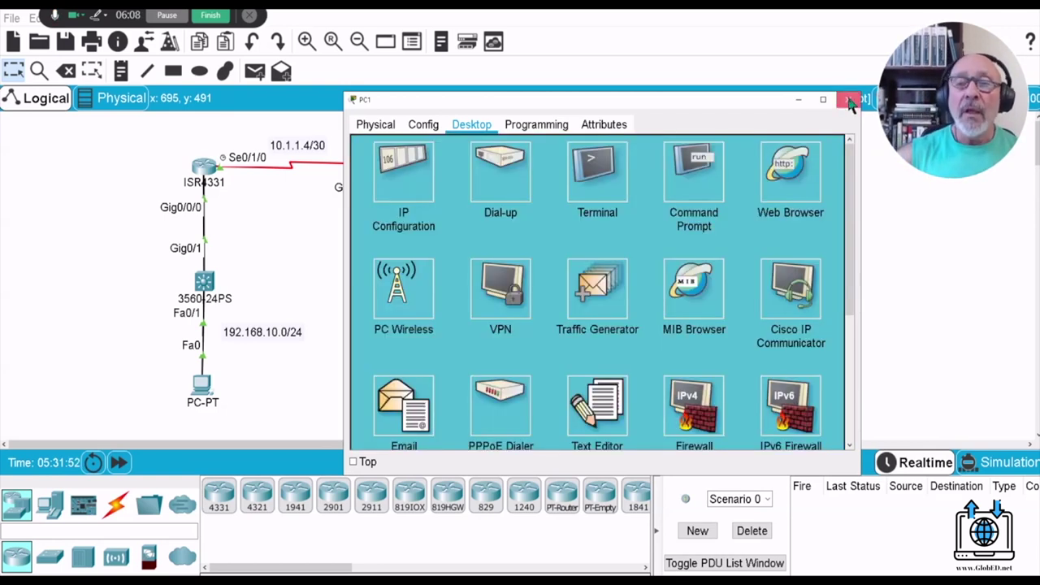
click(847, 100)
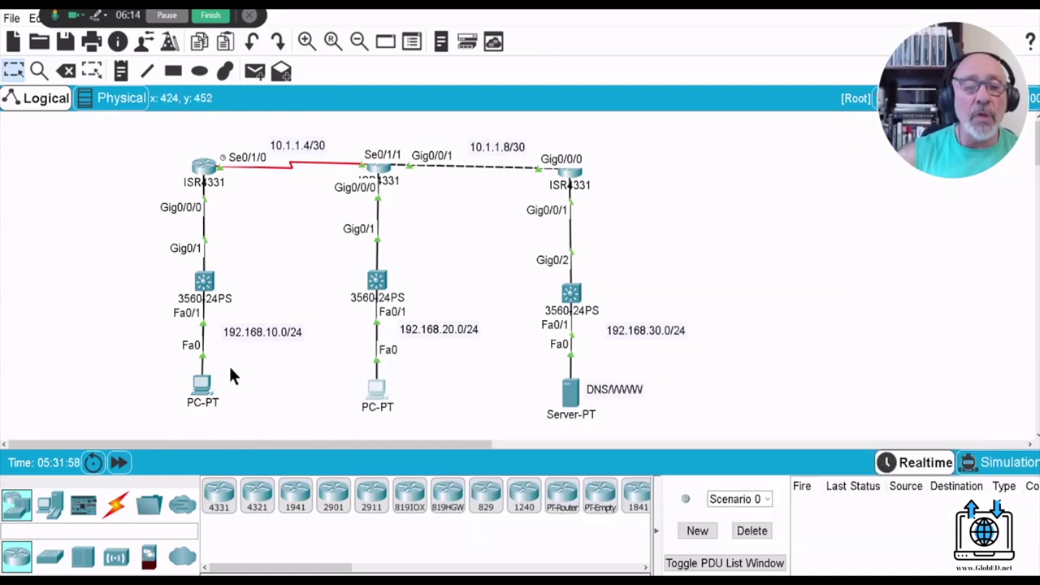
drag(62, 335, 326, 416)
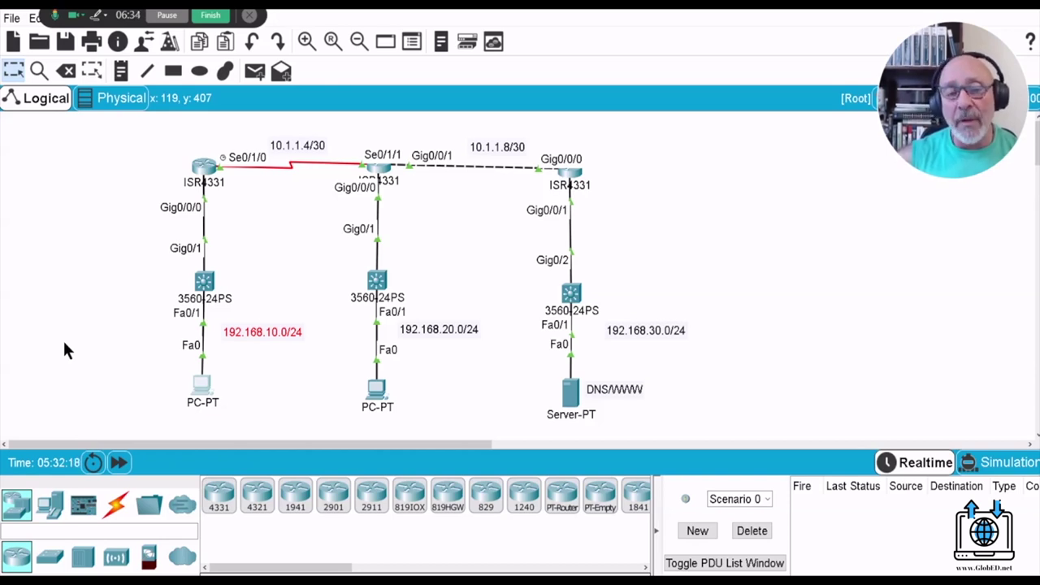
From the DNS/WWW server's Command Prompt, telnet to 192.168.10.253, log in, then close it
click(572, 398)
click(526, 124)
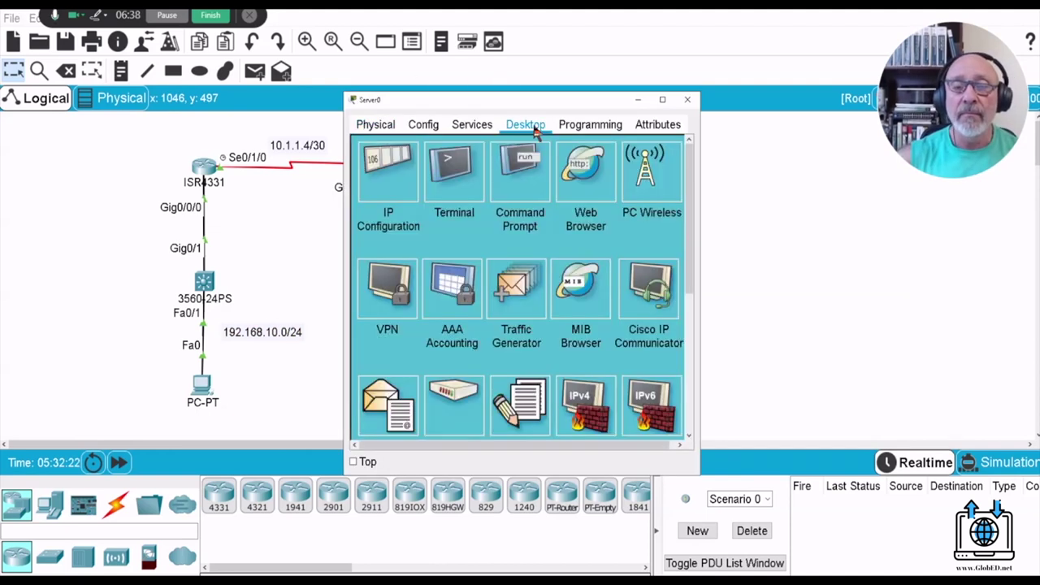
click(512, 166)
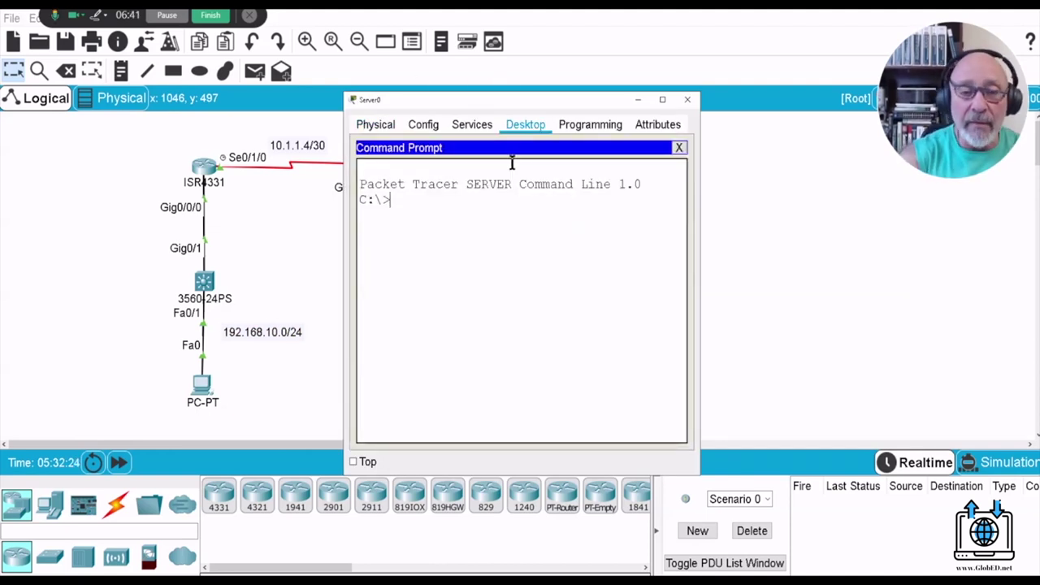
text(TELNET 1)
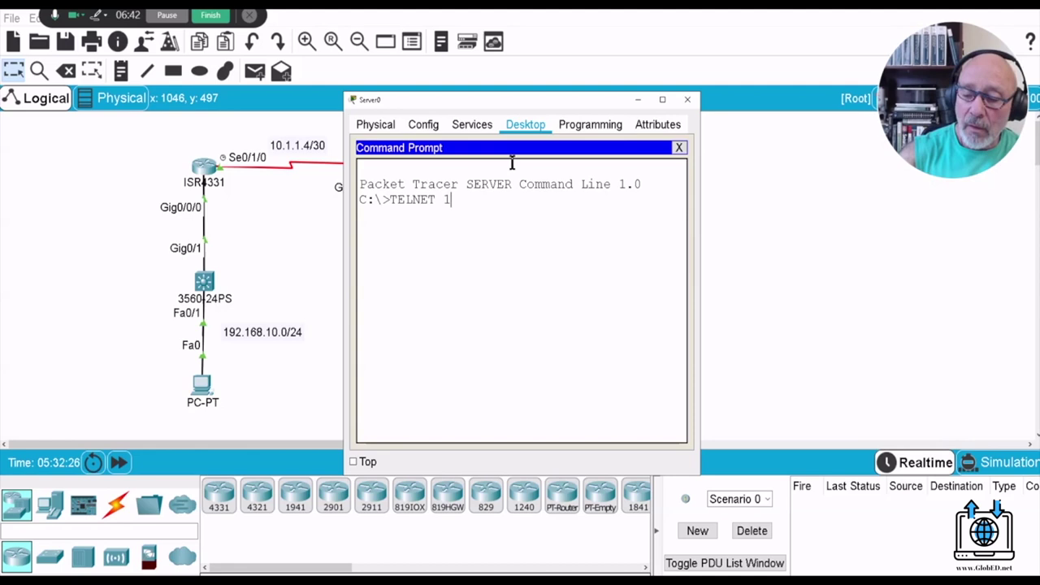
text(92.168.10.25)
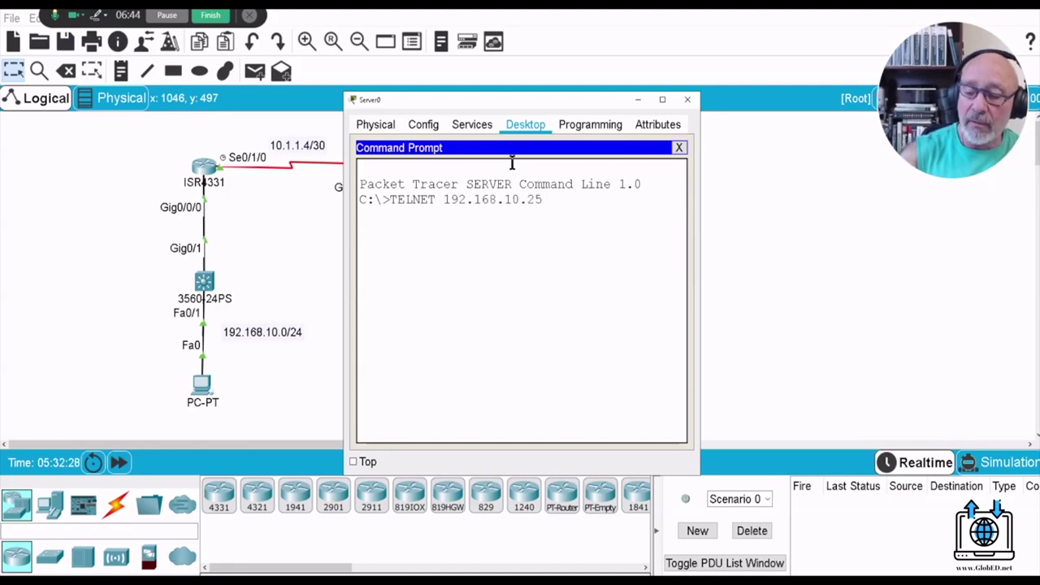
text(3)
key(Return)
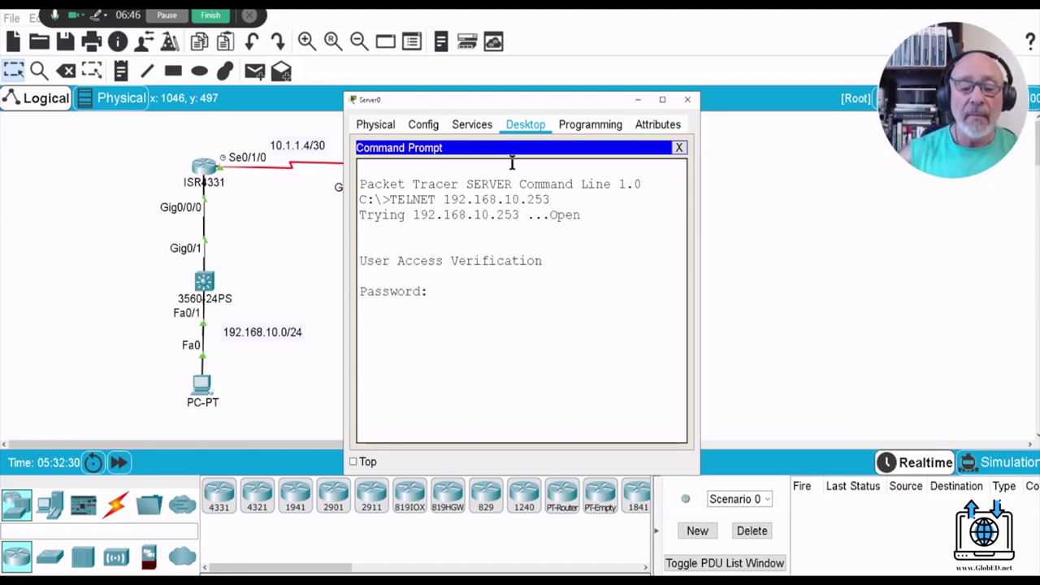
key(Return)
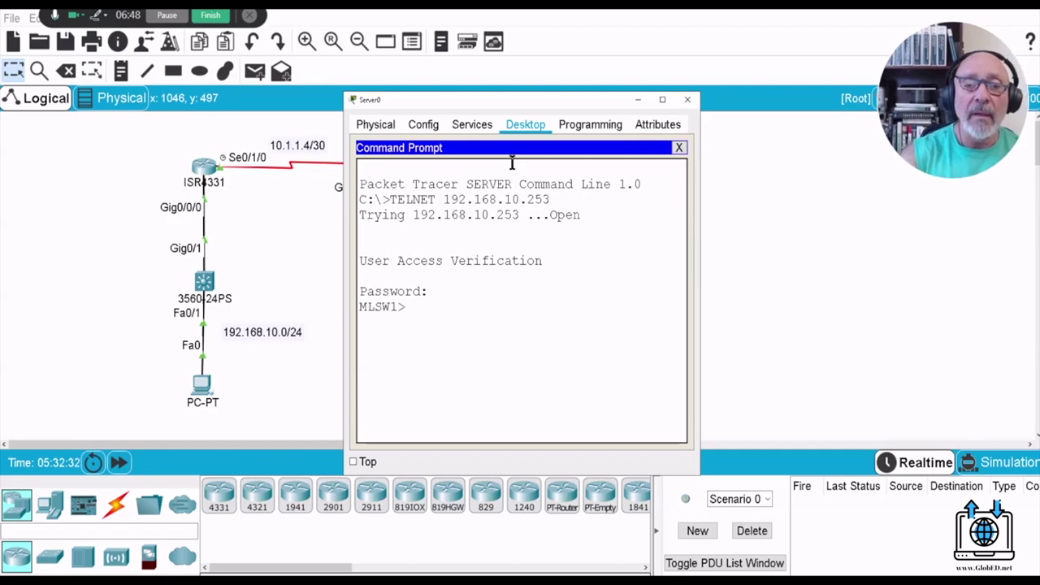
click(679, 147)
click(687, 99)
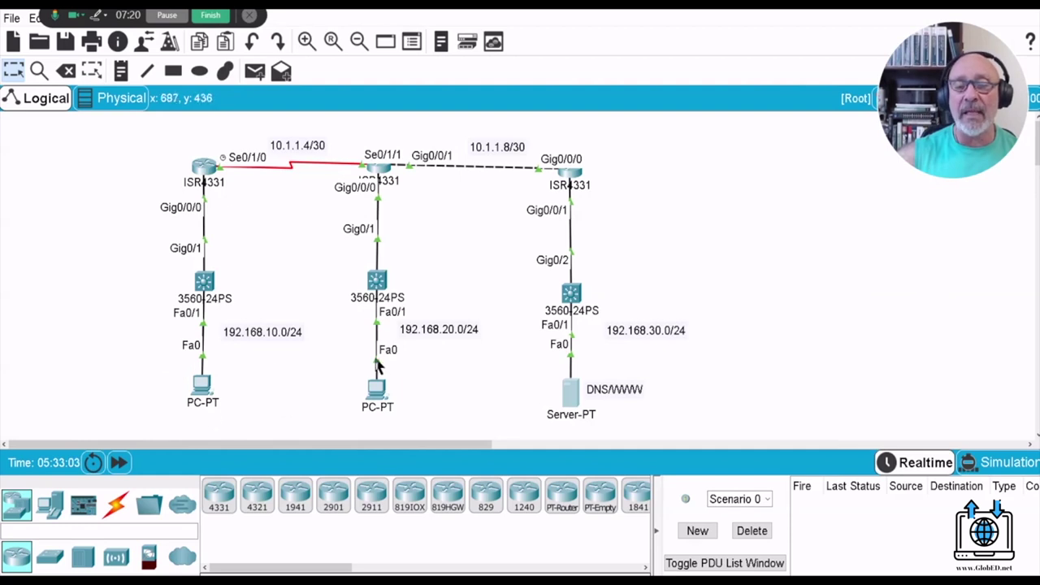
drag(136, 310, 318, 415)
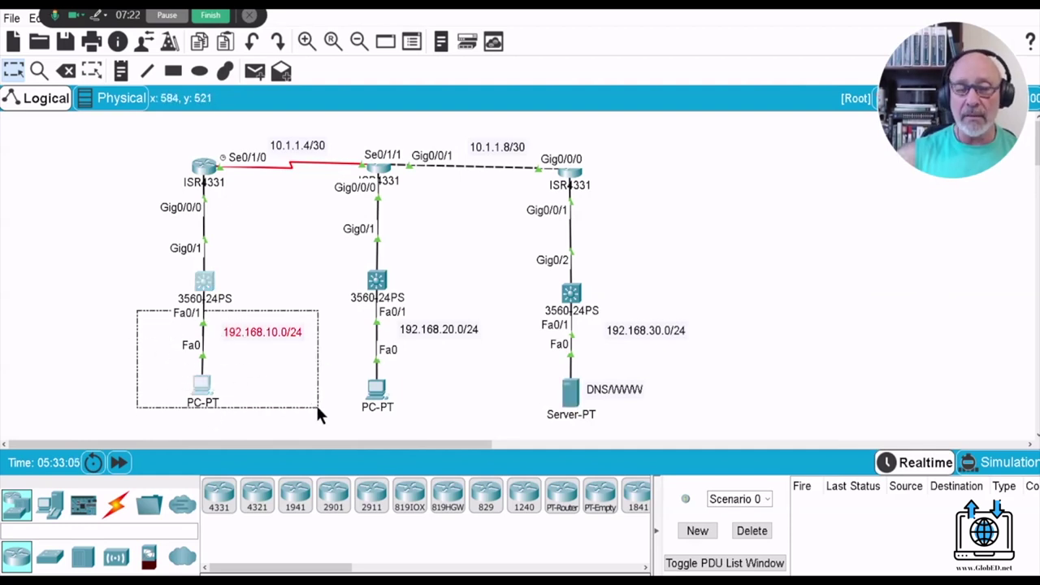
click(317, 408)
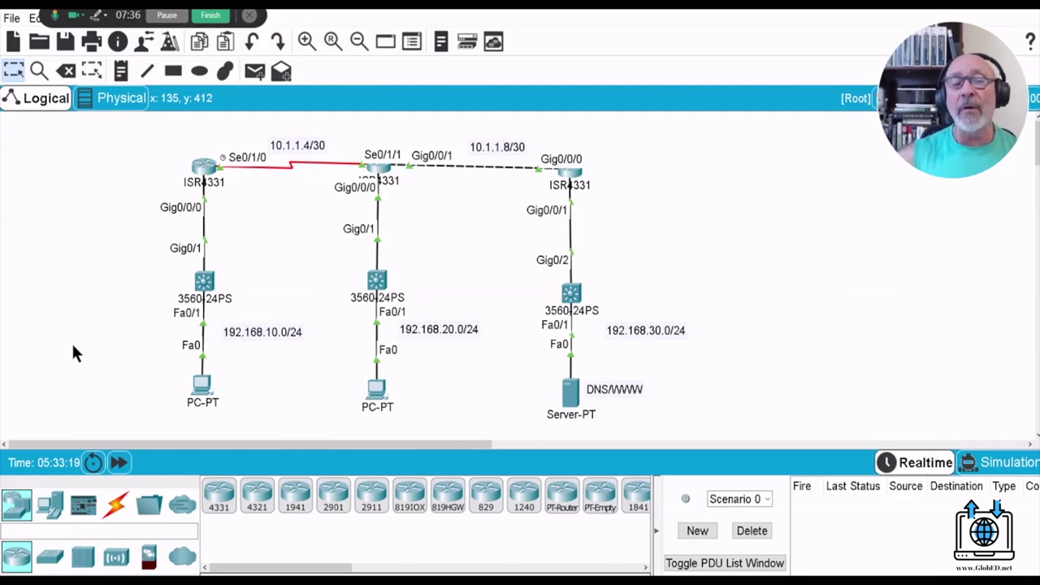
Open router R1, glance at its GigabitEthernet0/0/1 settings, and widen the CLI window
click(210, 175)
key(Return)
key(Return)
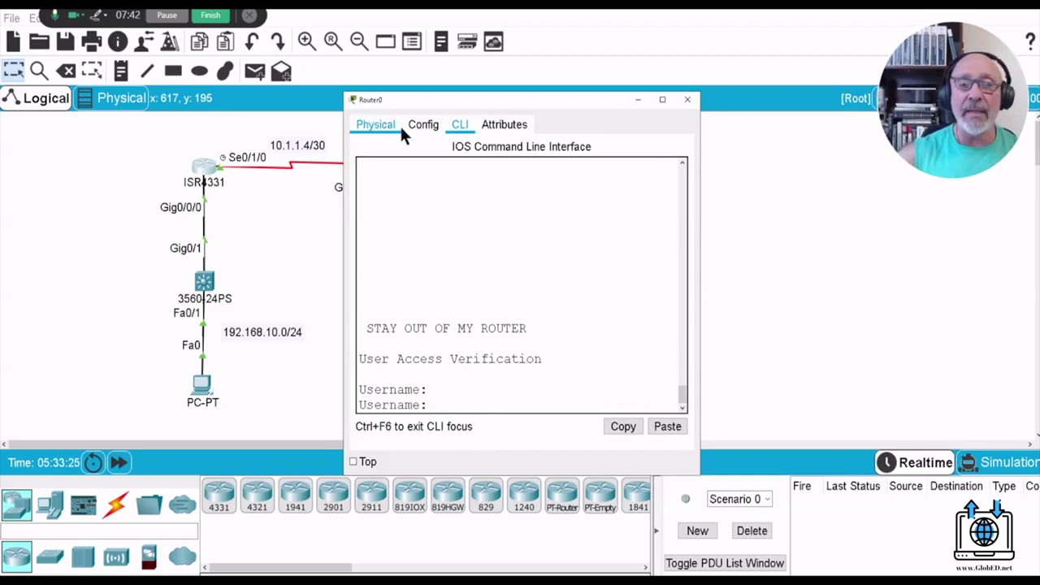
click(421, 126)
click(430, 326)
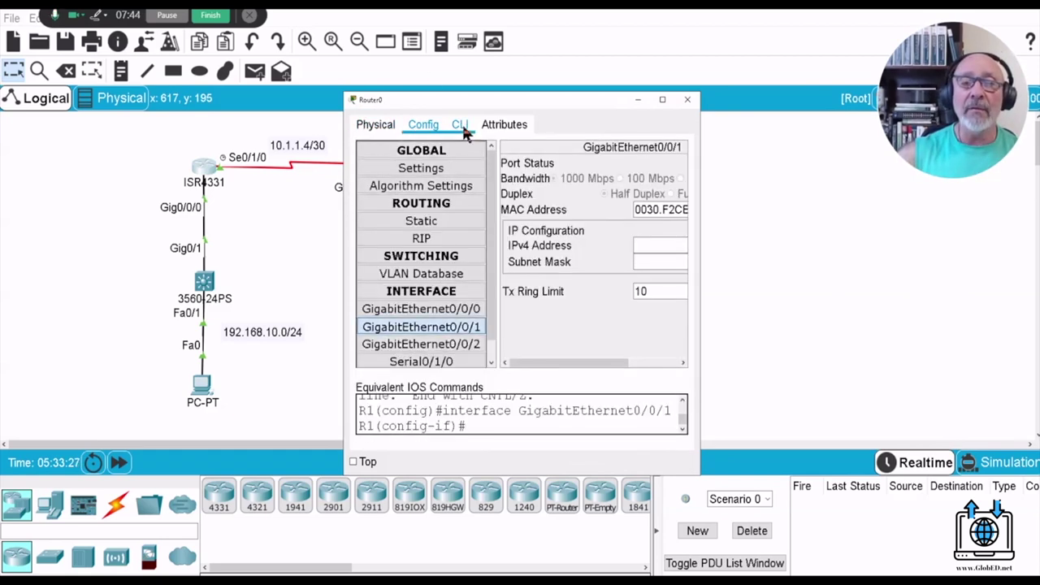
click(460, 126)
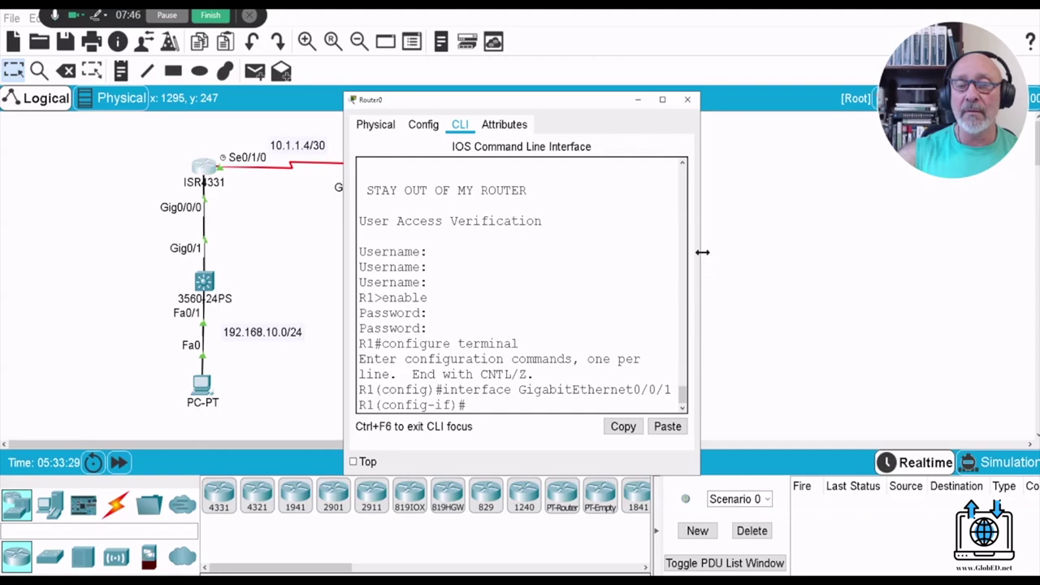
drag(701, 252, 834, 251)
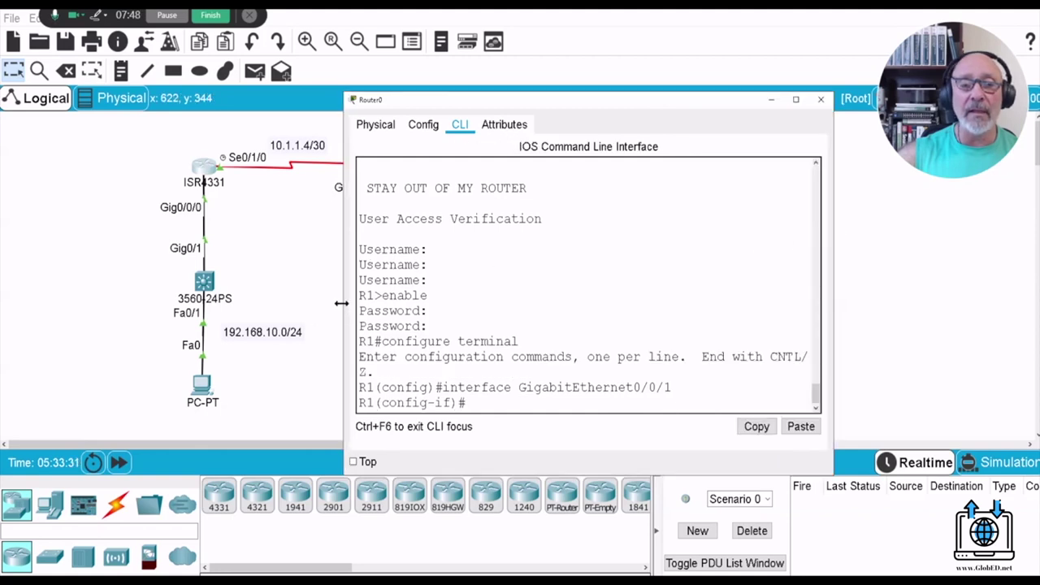
drag(342, 303, 149, 303)
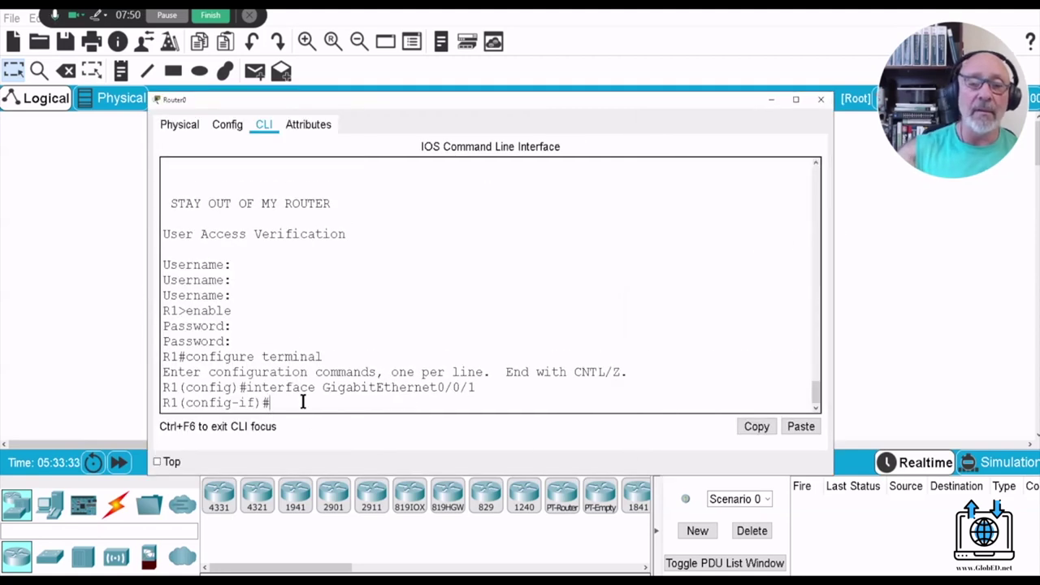
Run do sh ip int brief, highlight 192.168.10.254, and close the router window
text(DO SH)
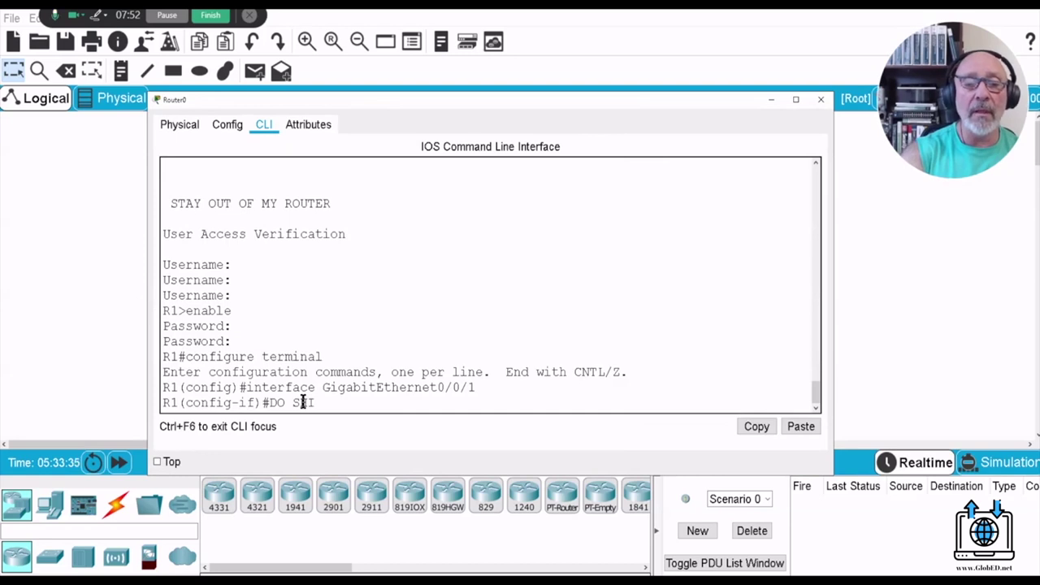
text( IP INT BRIEF)
key(Return)
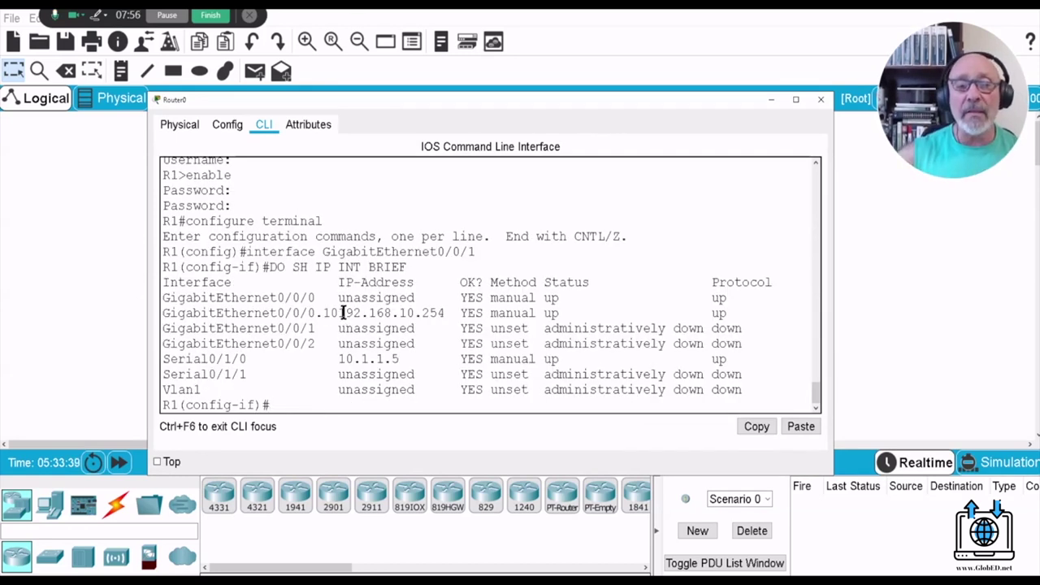
drag(338, 313, 452, 313)
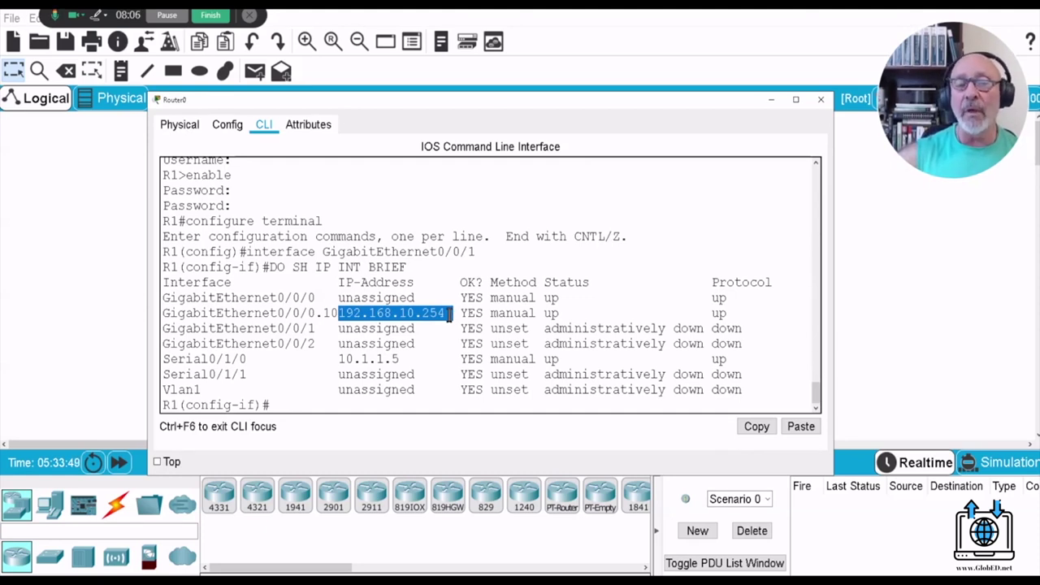
click(822, 100)
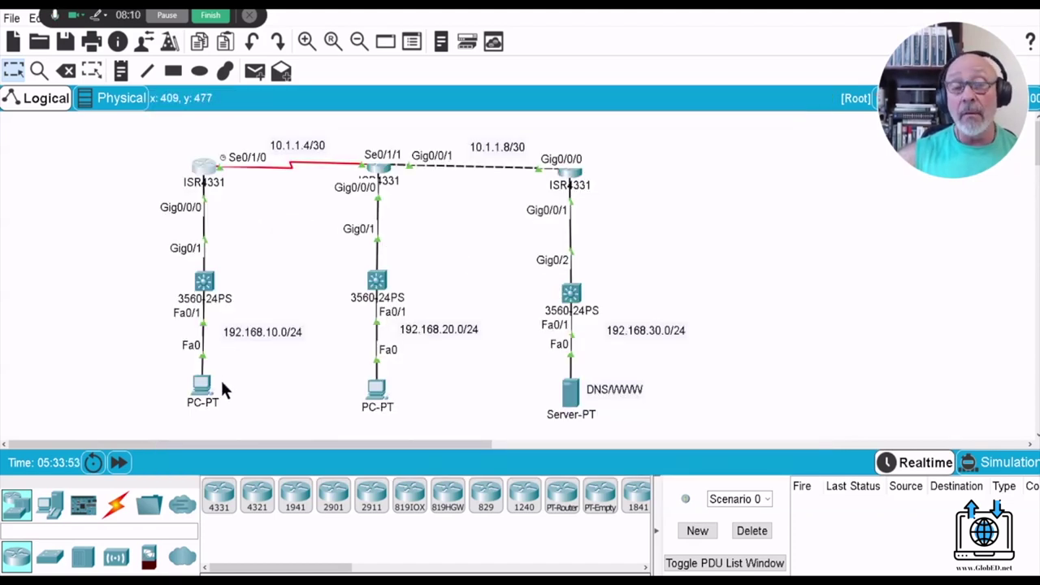